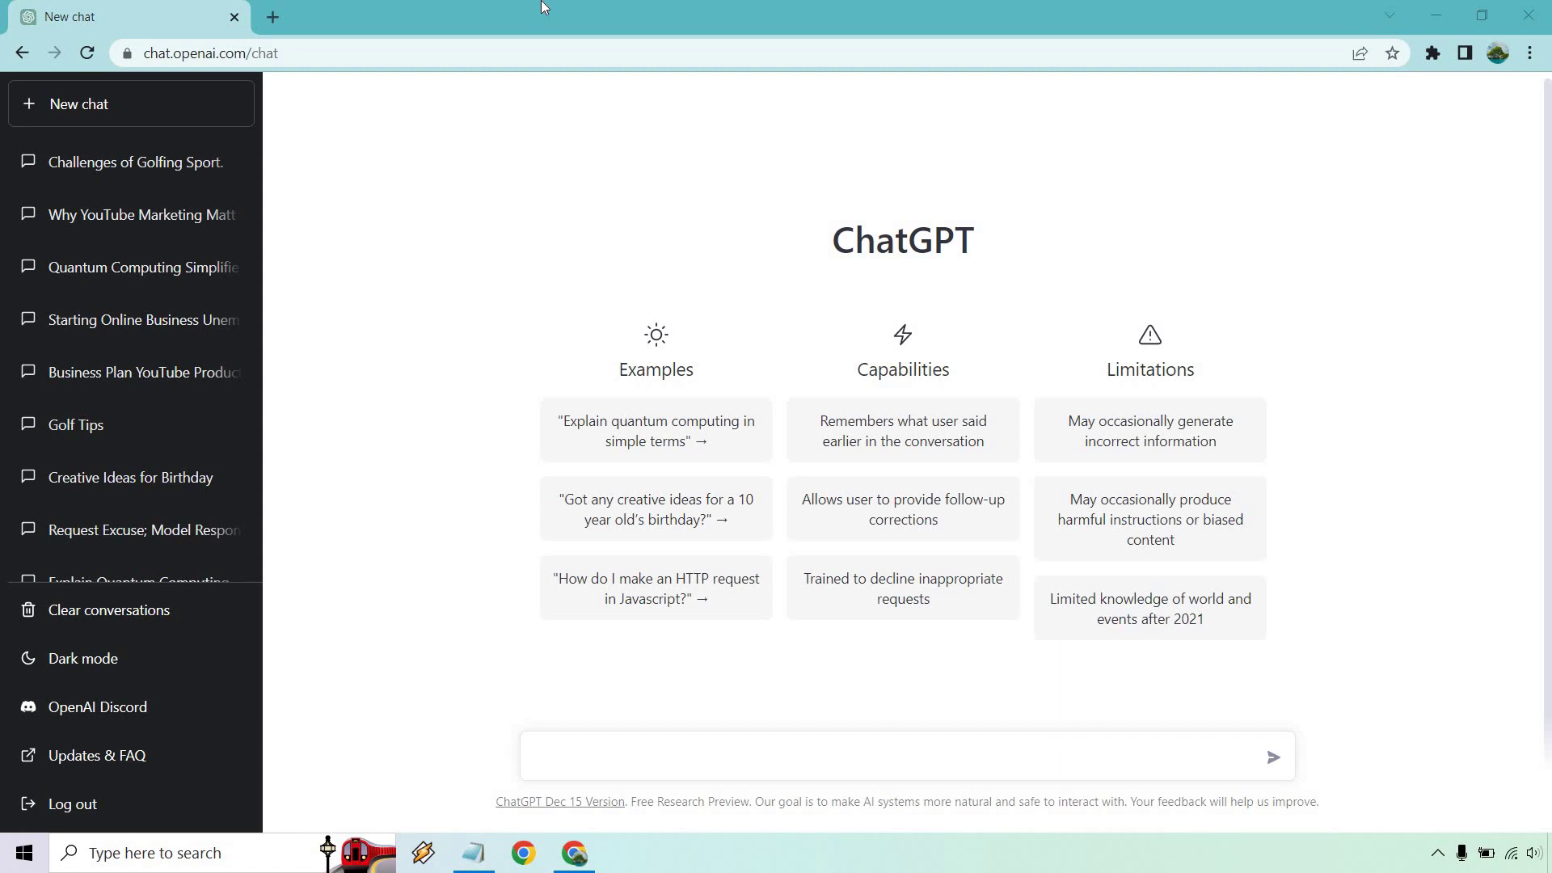
- Copy the first Notepad template, the deepest-fears prompt, into the empty ChatGPT message box
{"action": "left_click", "coordinate": [476, 857]}
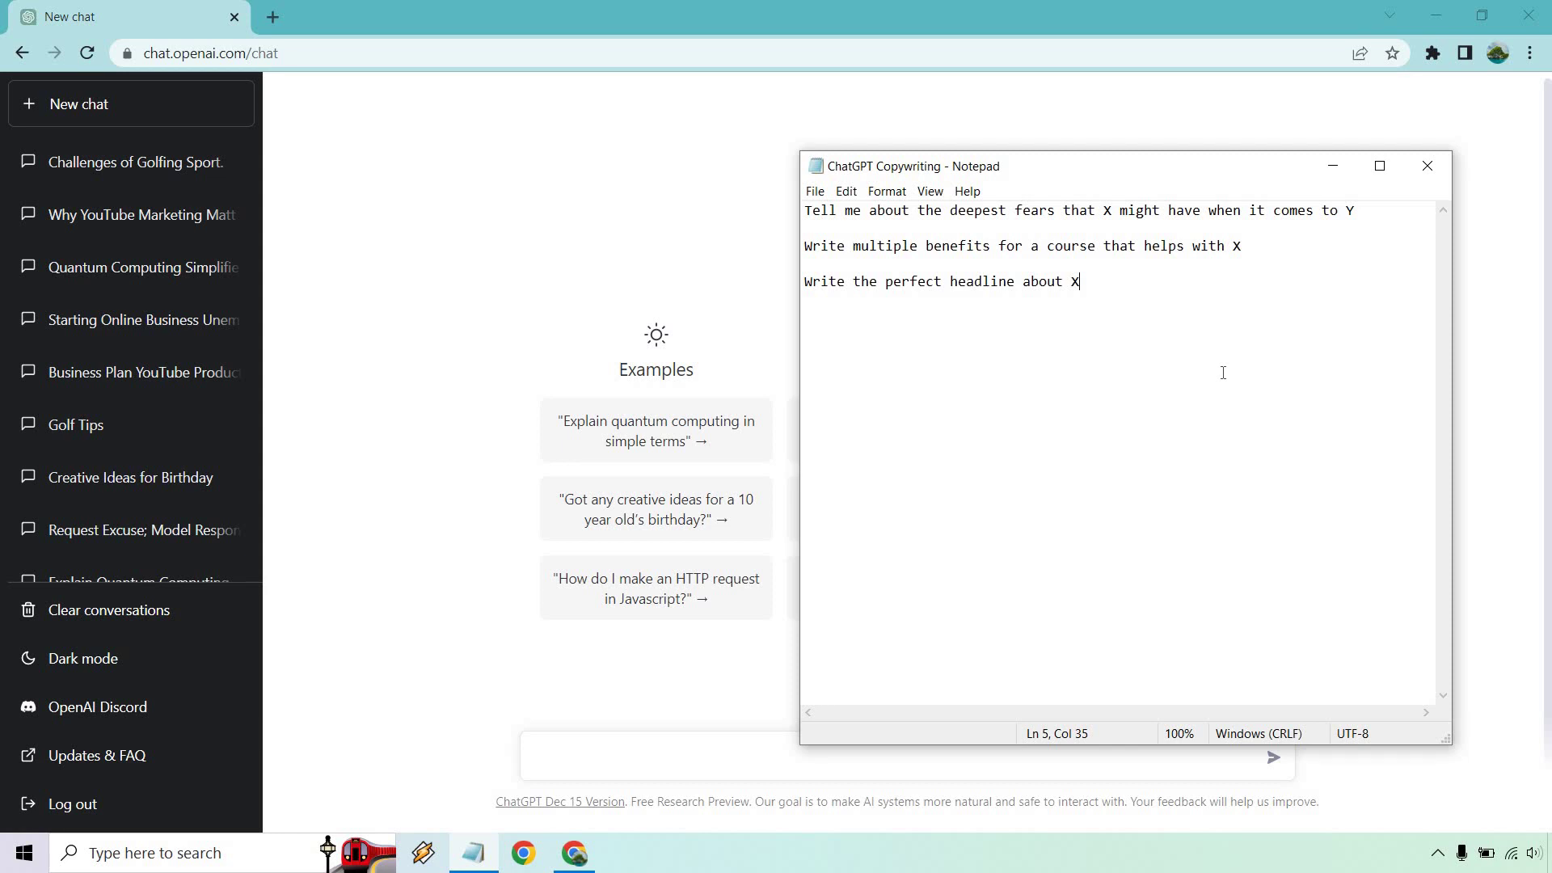
{"action": "left_click_drag", "start_coordinate": [1355, 211], "coordinate": [807, 195]}
{"action": "key", "text": "ctrl+c"}
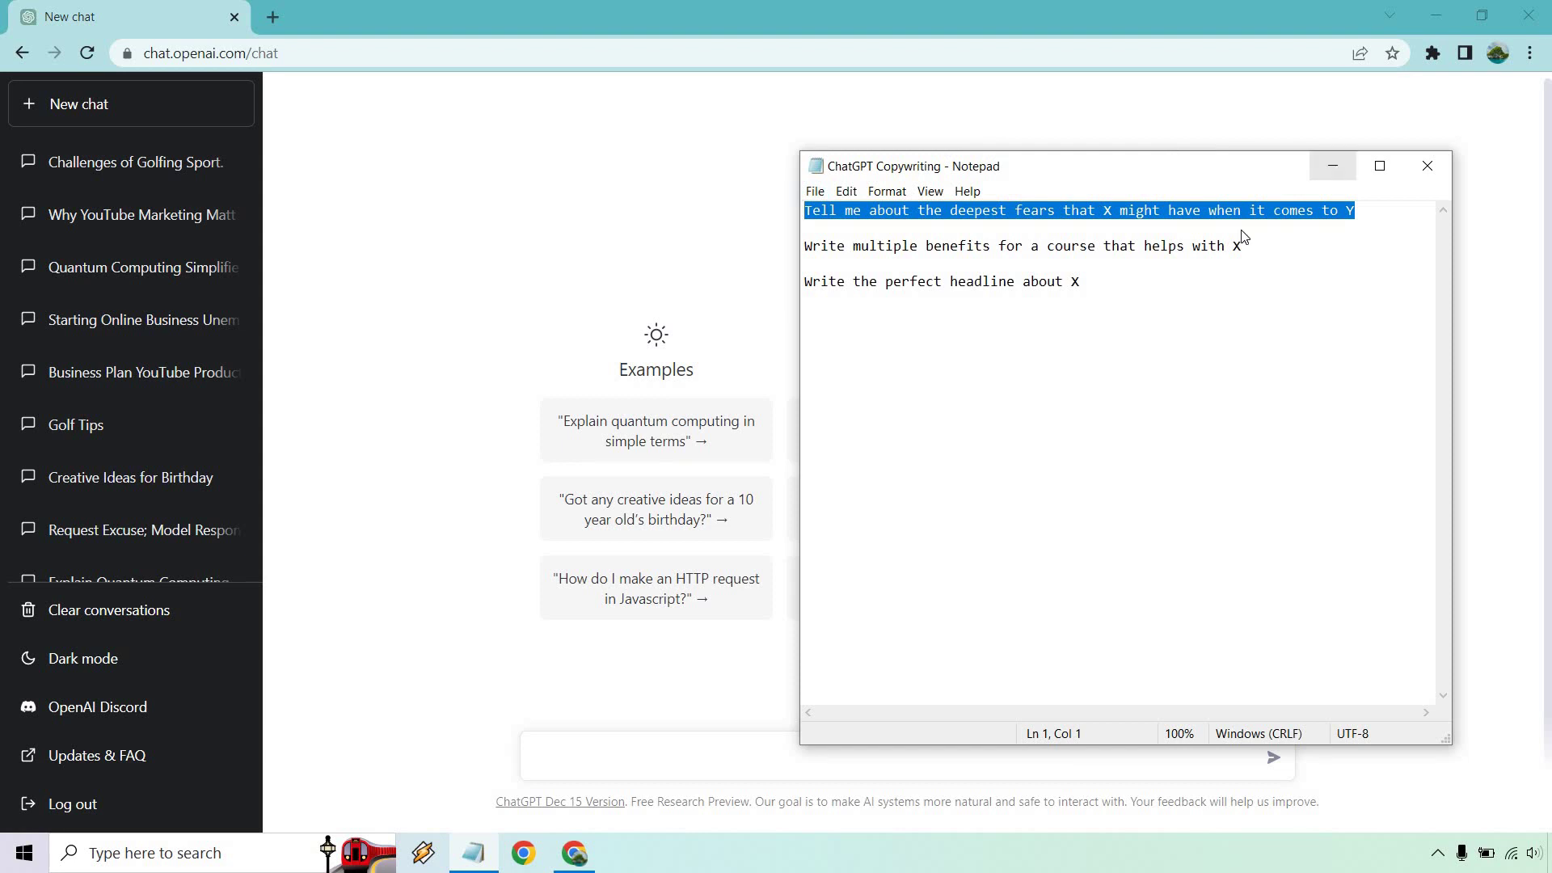
{"action": "left_click", "coordinate": [1334, 166]}
{"action": "key", "text": "ctrl+v"}
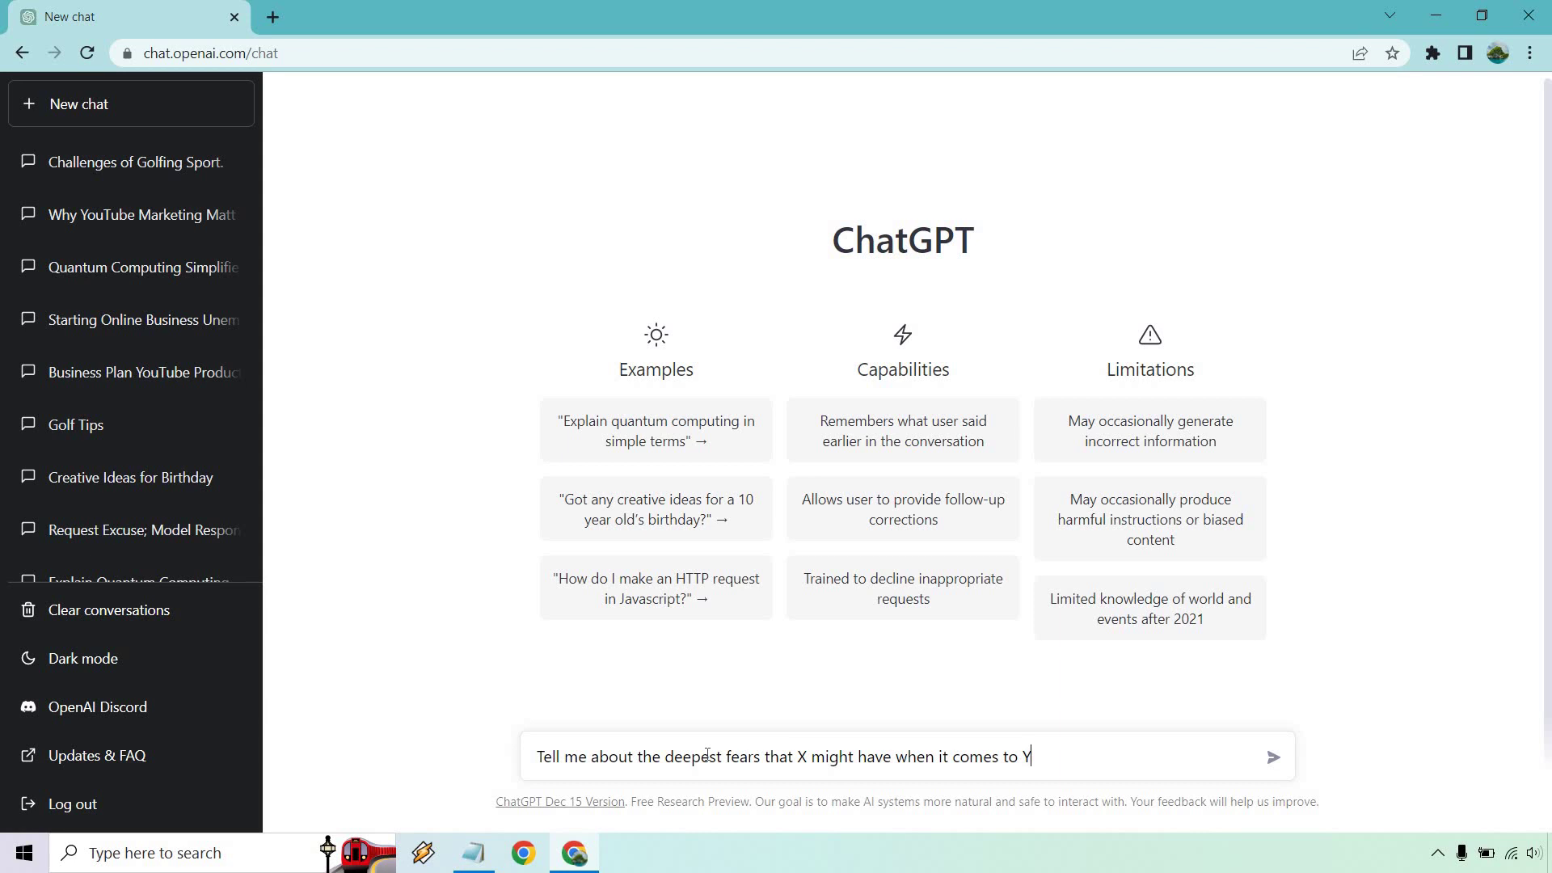
- Replace the template with a prompt on busy parents' deepest fears about starting their online business
{"action": "key", "text": "ctrl+a"}
{"action": "type", "text": "Tell me about the deepest fears that busy parents might have when it comes to starting their online business."}
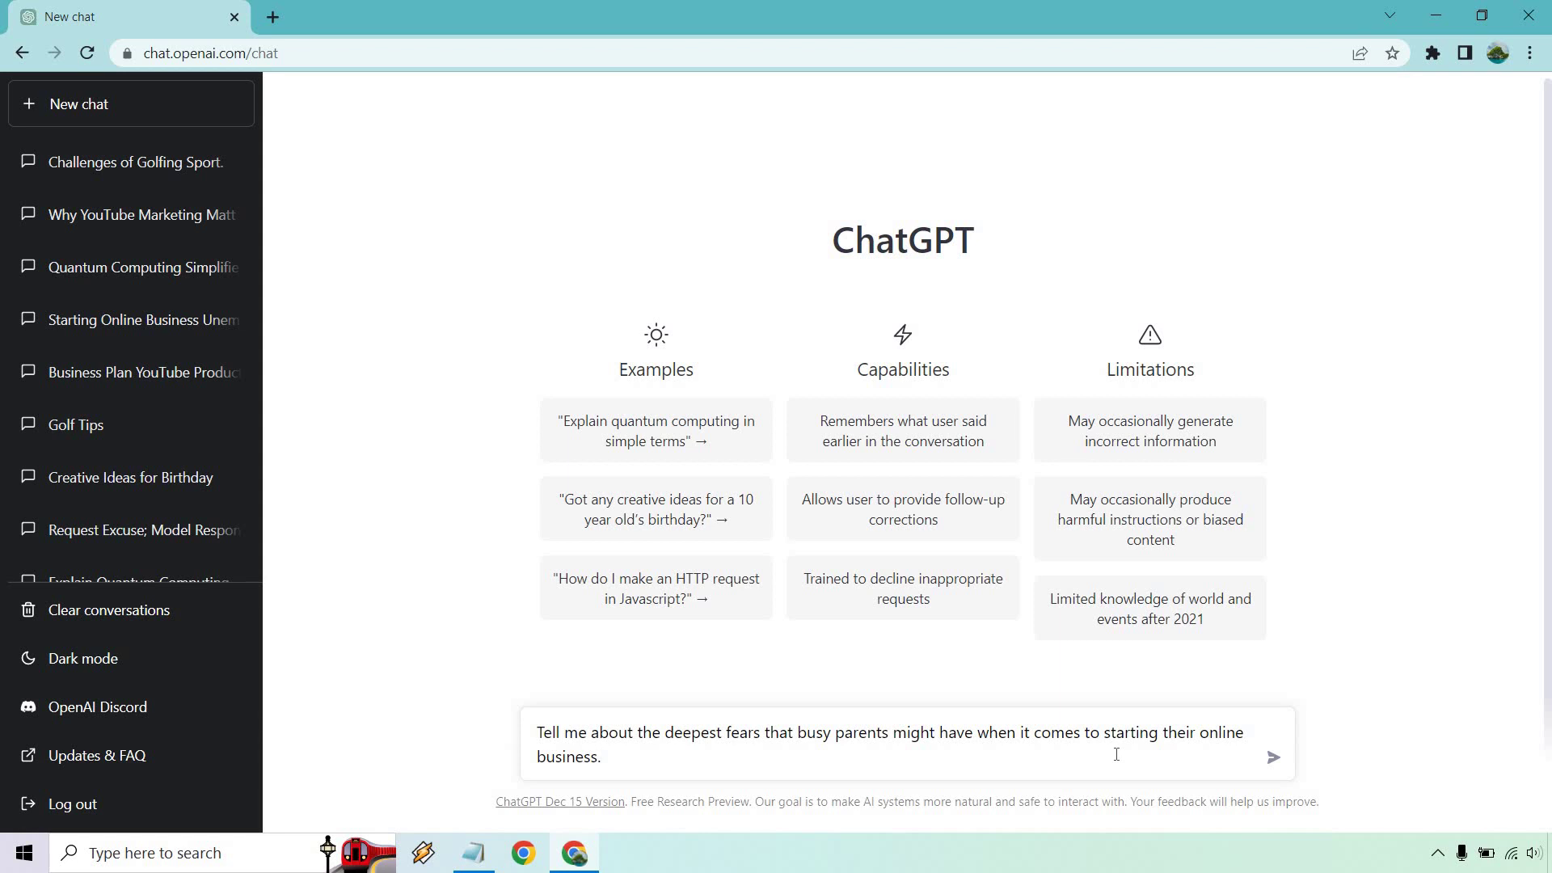
- Send the busy-parents prompt and scroll through the seven fears ChatGPT lists
{"action": "left_click", "coordinate": [1274, 760]}
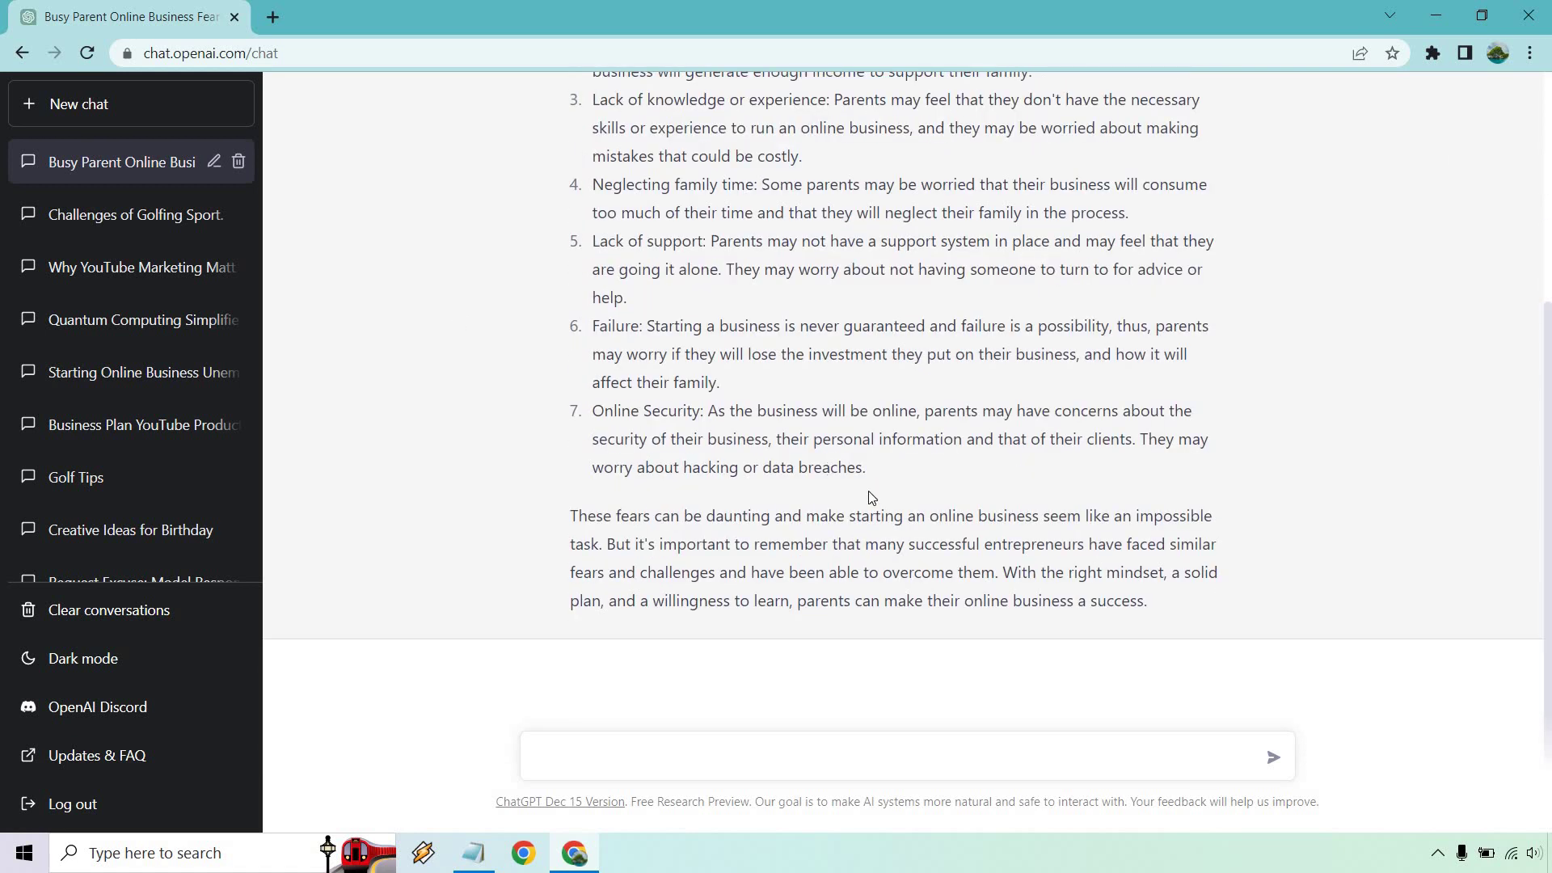
{"action": "scroll", "coordinate": [1415, 497], "scroll_direction": "up", "scroll_amount": 3}
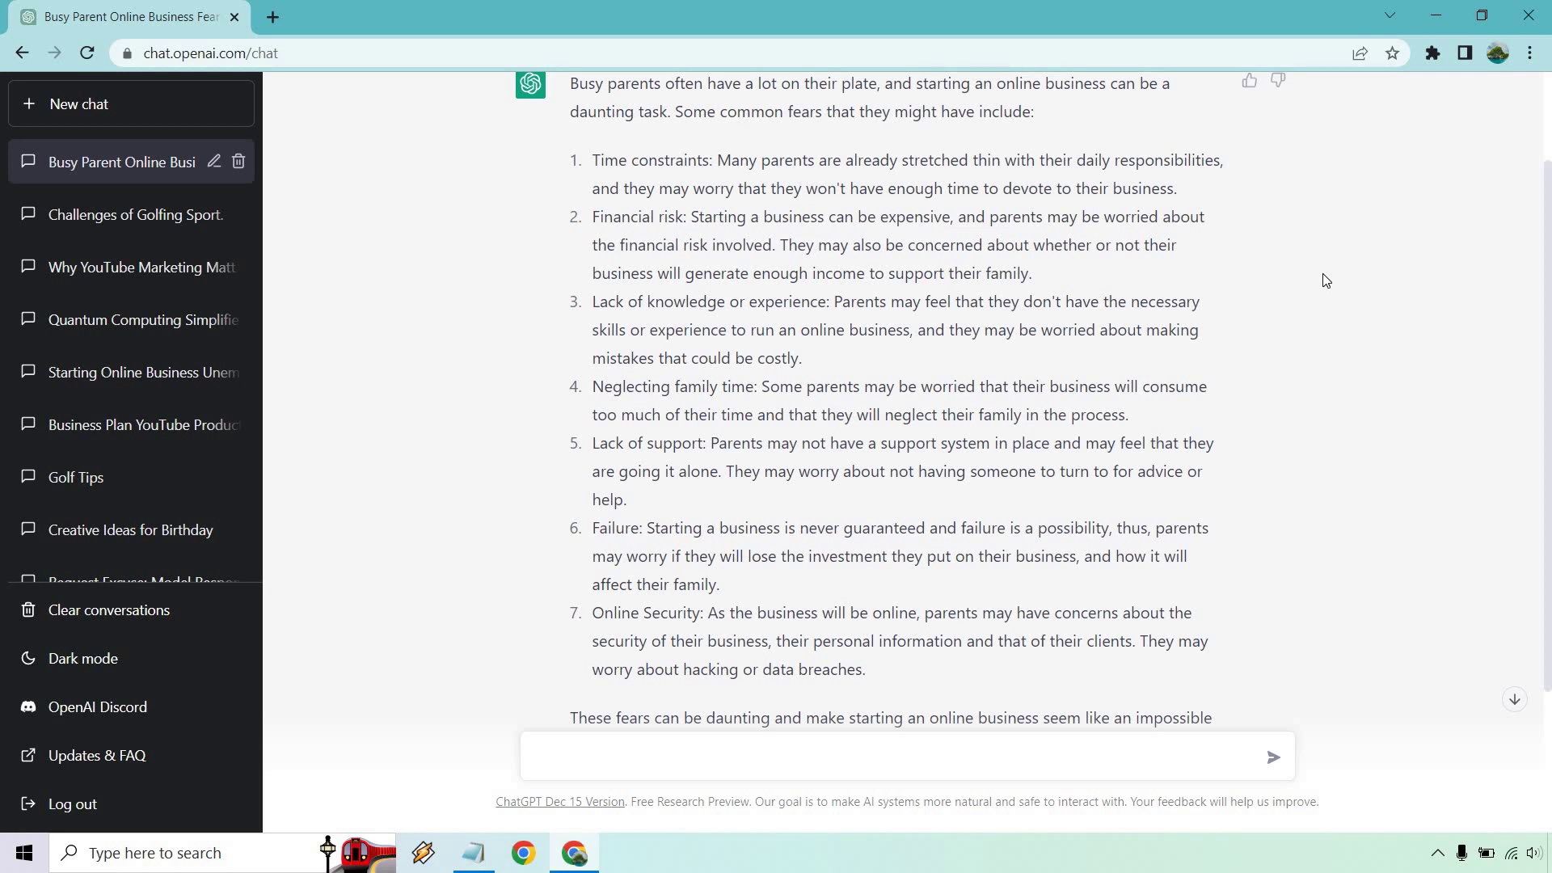
{"action": "scroll", "coordinate": [1326, 291], "scroll_direction": "down", "scroll_amount": 3}
{"action": "scroll", "coordinate": [1326, 316], "scroll_direction": "up", "scroll_amount": 5}
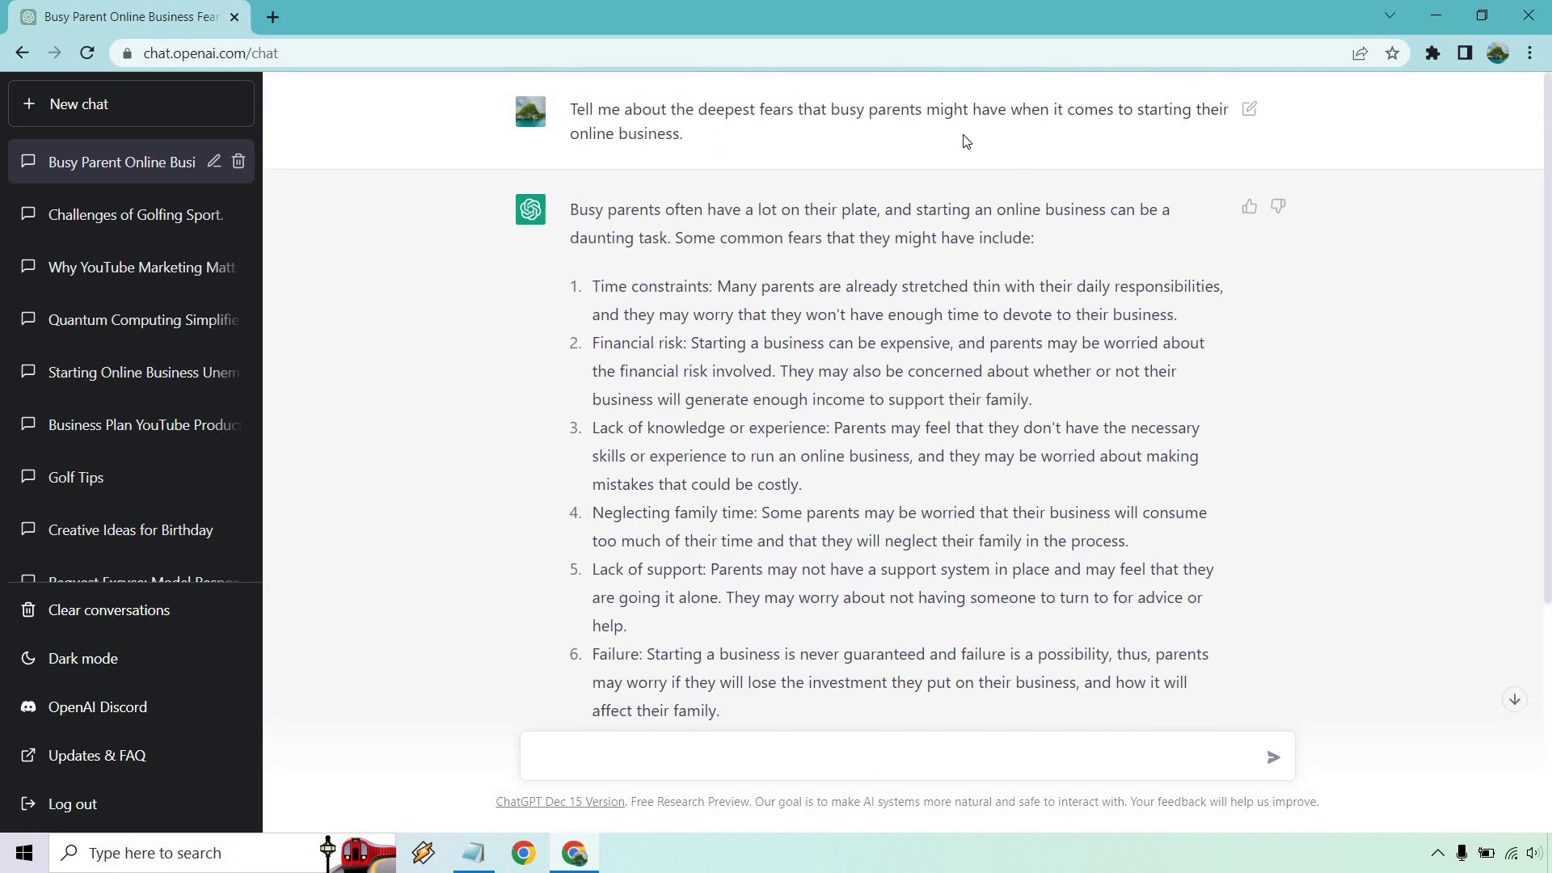
{"action": "scroll", "coordinate": [889, 582], "scroll_direction": "down", "scroll_amount": 5}
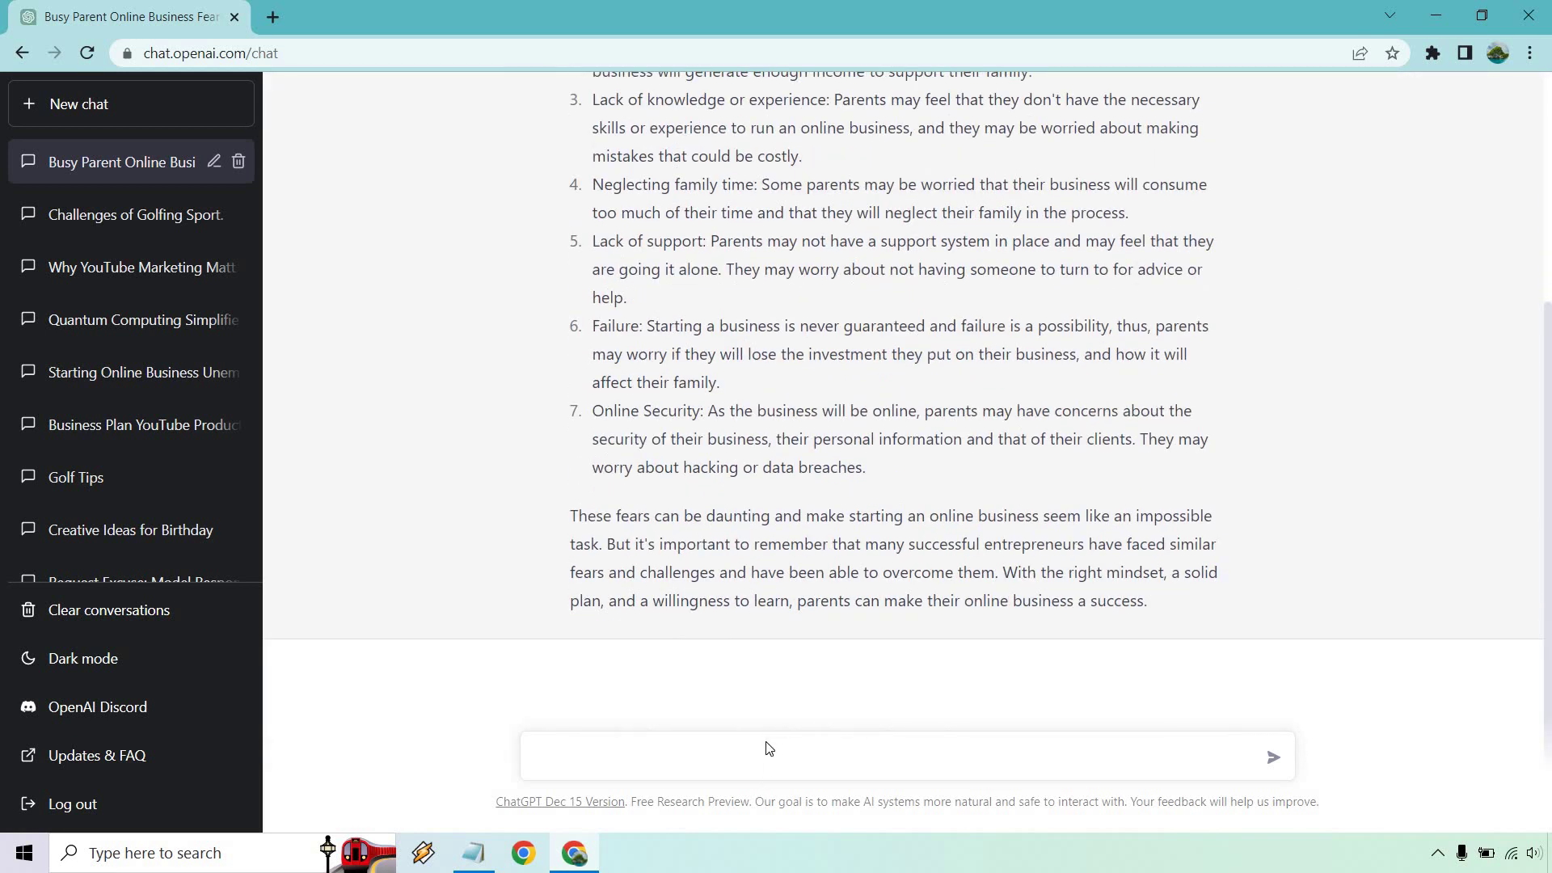
- Send the fears prompt ending with 'getting back in the gym, and looking and feeling great.'
{"action": "type", "text": "Tell me about the deepest fears that busy parents might have when it comes to"}
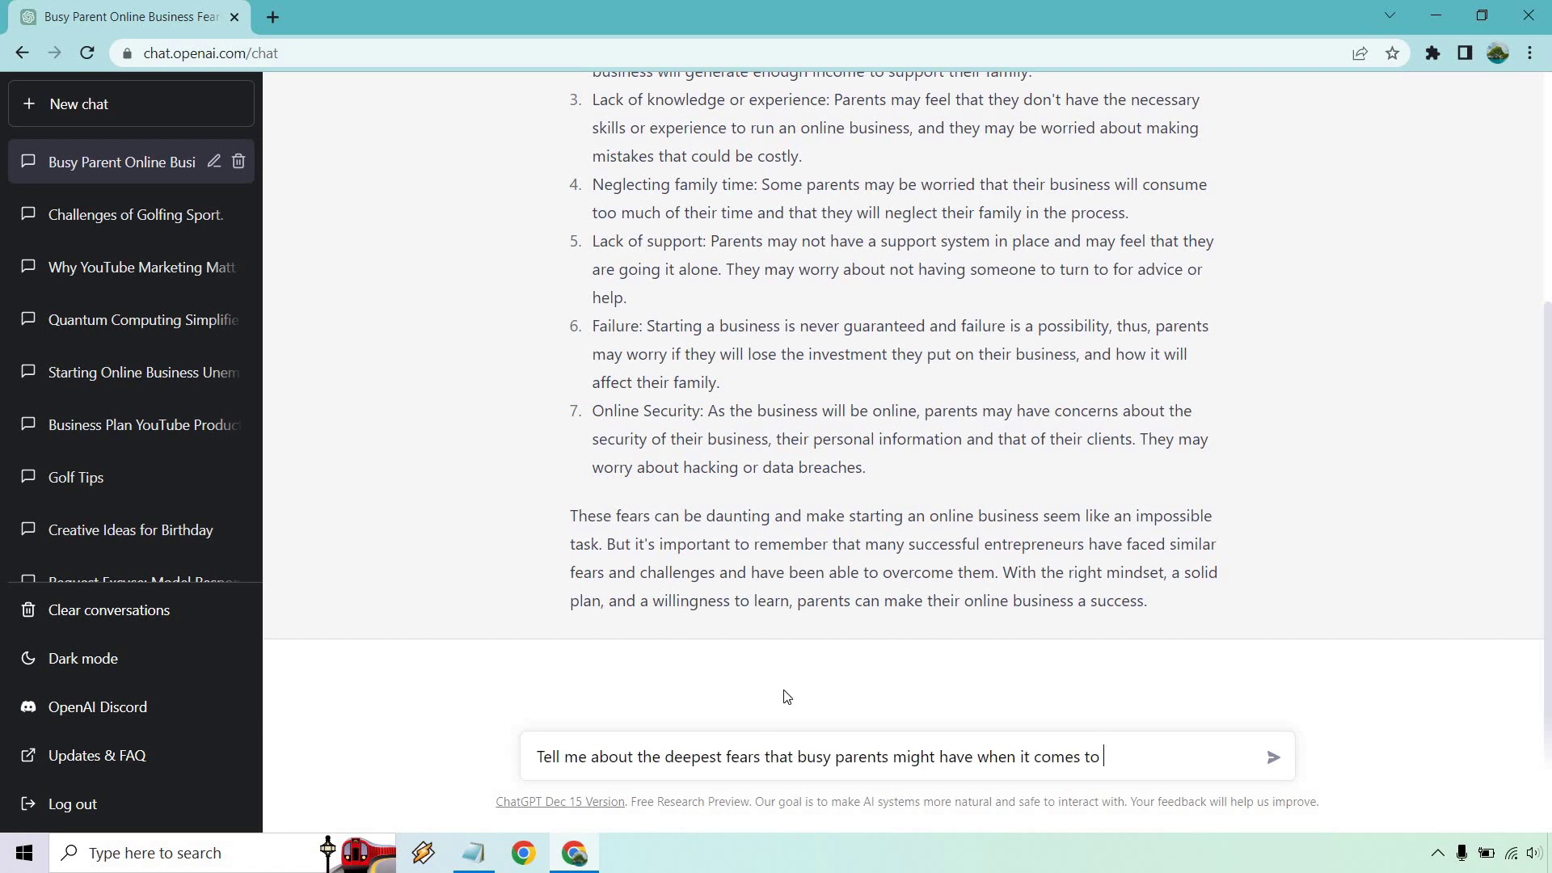
{"action": "type", "text": "getting back in the gym, and l"}
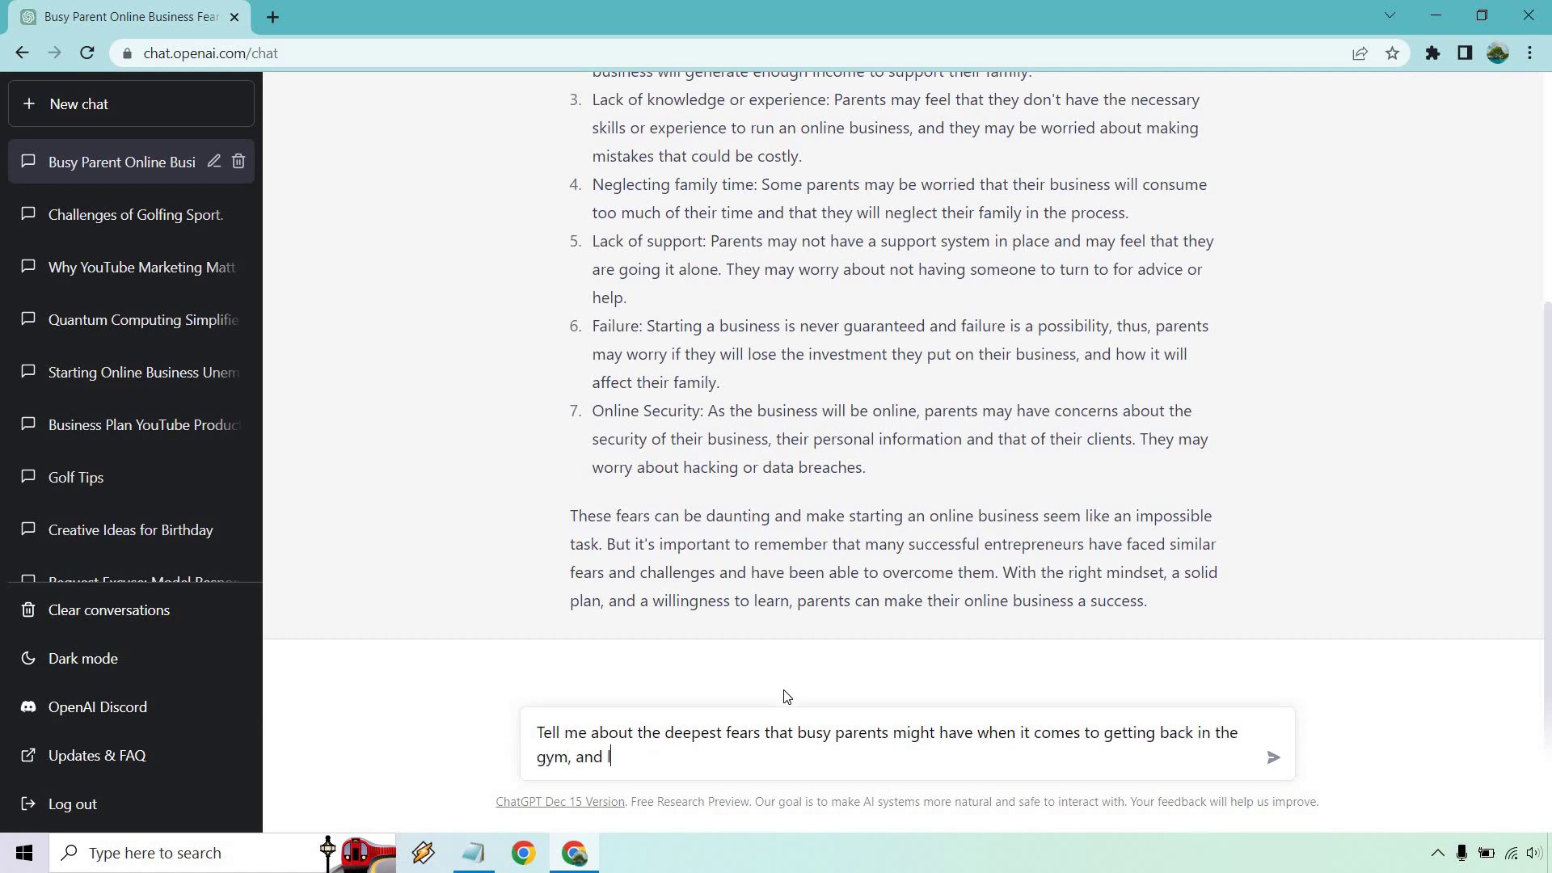
{"action": "type", "text": "ooking and feeling great."}
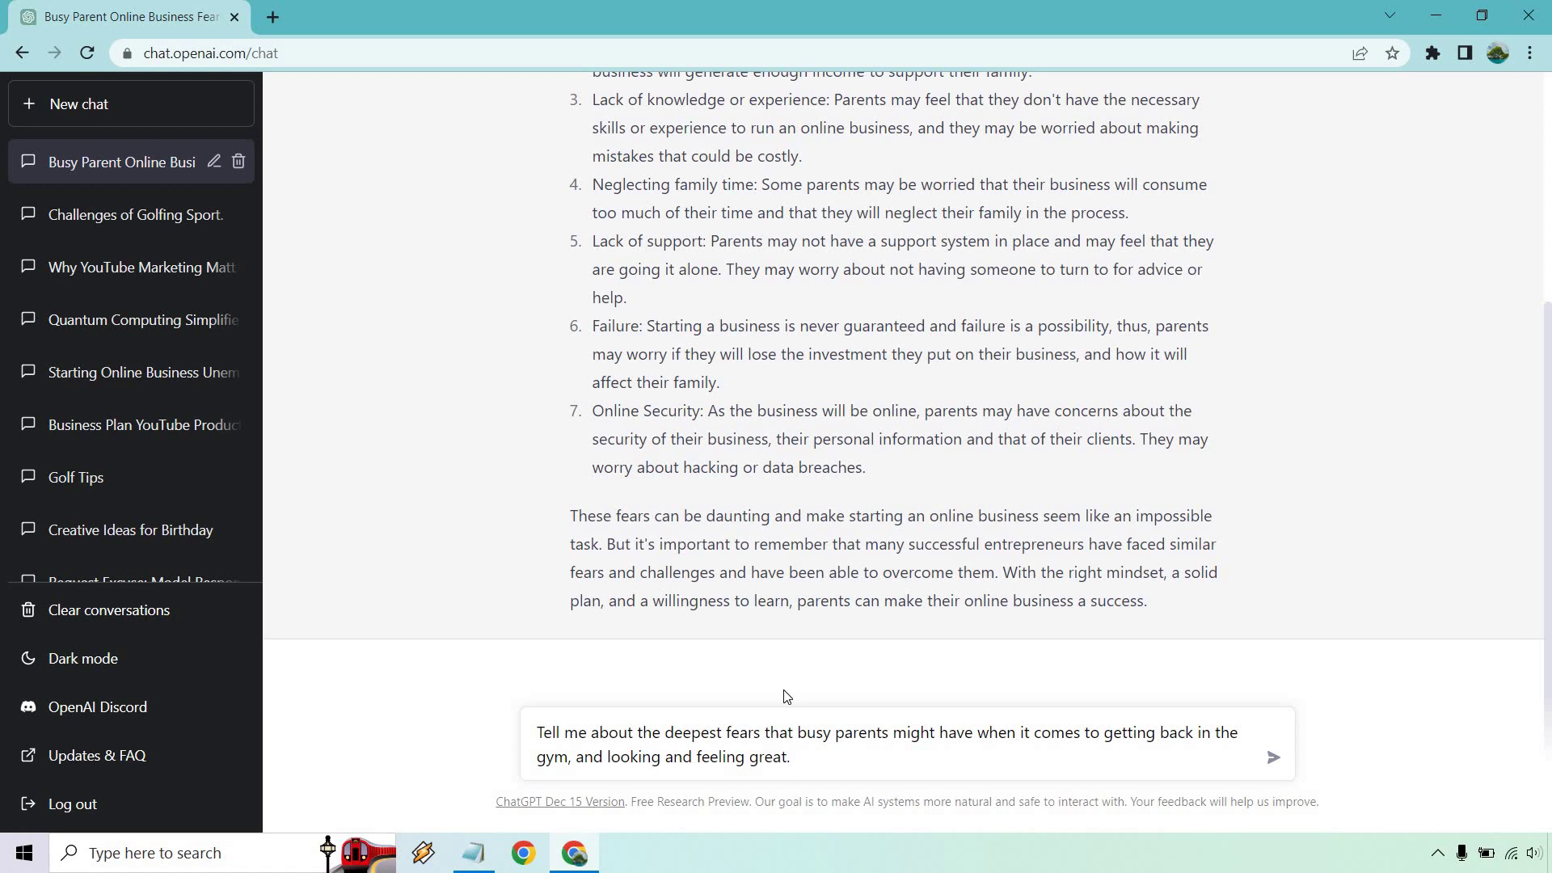
{"action": "key", "text": "Return"}
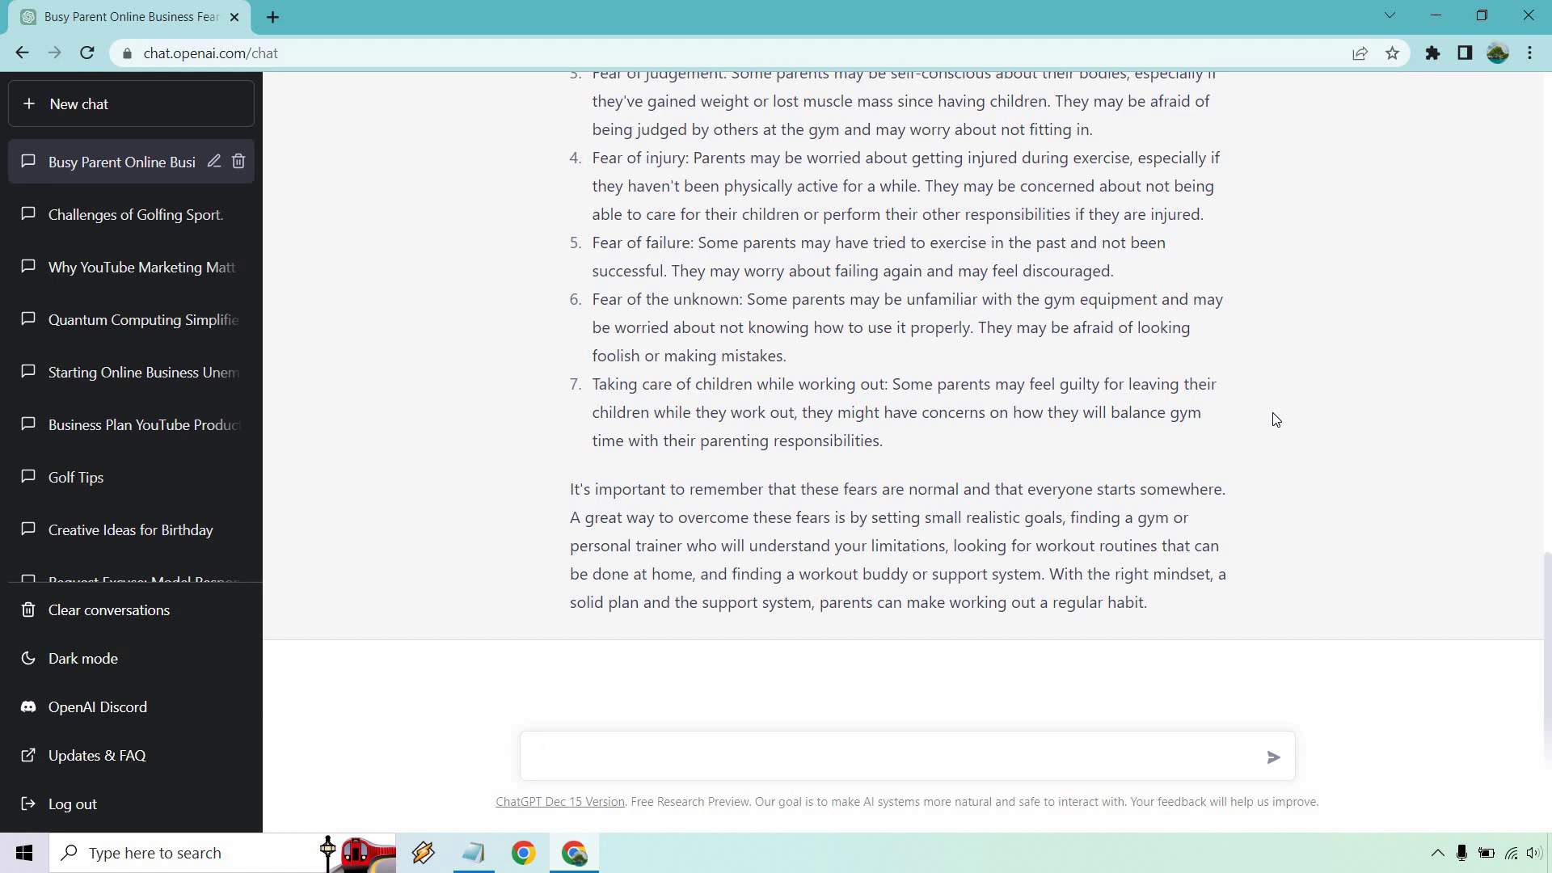
- Scroll through the seven gym fears, such as judgement and injury, to the closing paragraph
{"action": "scroll", "coordinate": [1276, 419], "scroll_direction": "up", "scroll_amount": 5}
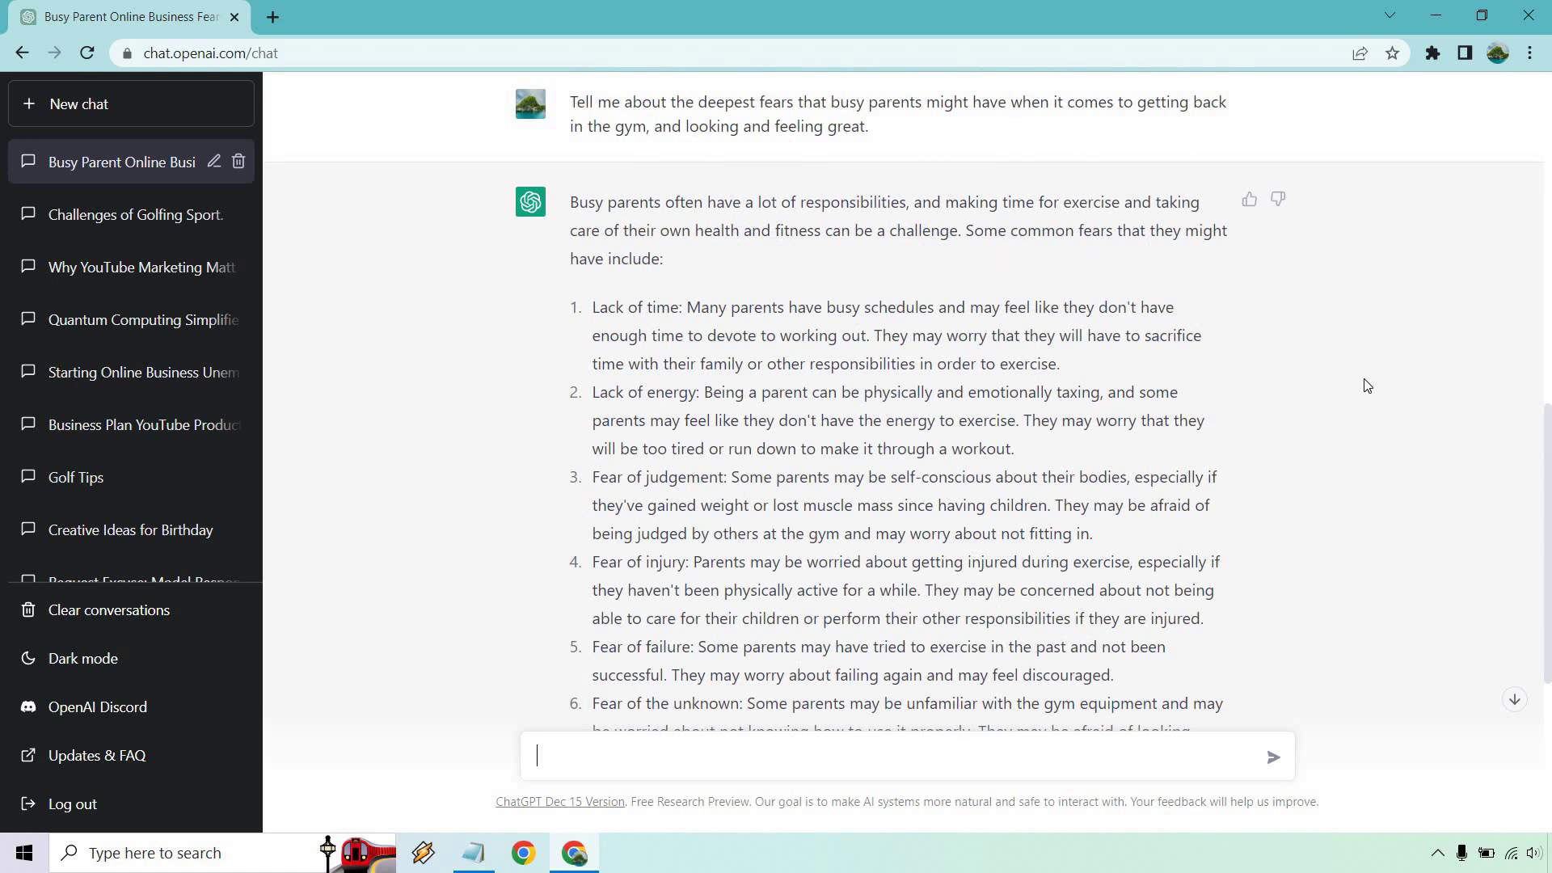
{"action": "scroll", "coordinate": [1365, 386], "scroll_direction": "down", "scroll_amount": 5}
{"action": "scroll", "coordinate": [1397, 410], "scroll_direction": "up", "scroll_amount": 4}
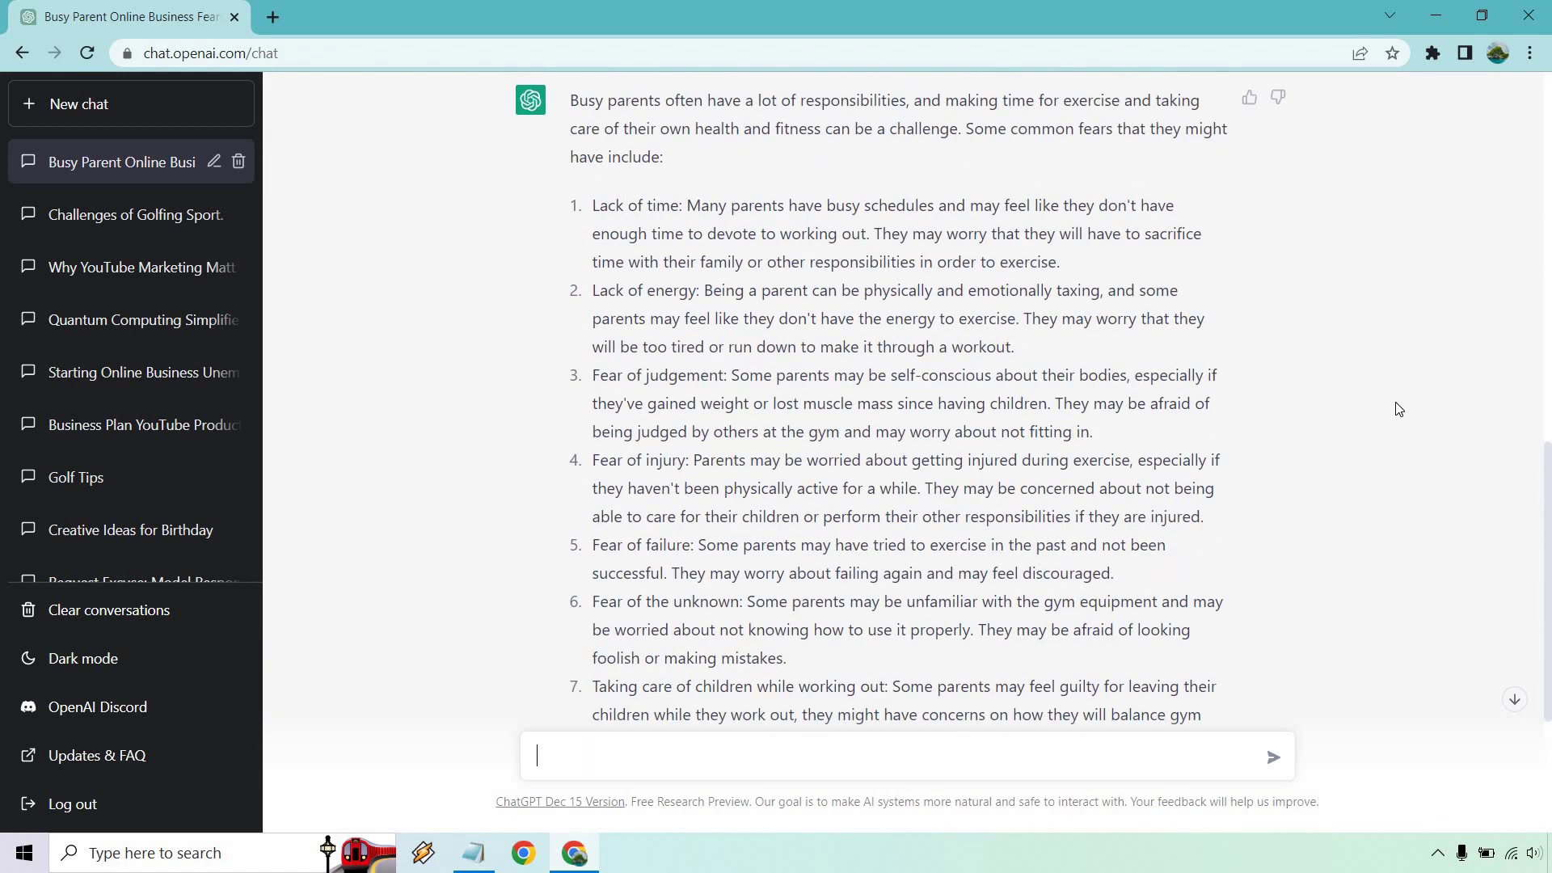
{"action": "scroll", "coordinate": [1398, 409], "scroll_direction": "up", "scroll_amount": 7}
{"action": "scroll", "coordinate": [1244, 385], "scroll_direction": "down", "scroll_amount": 4}
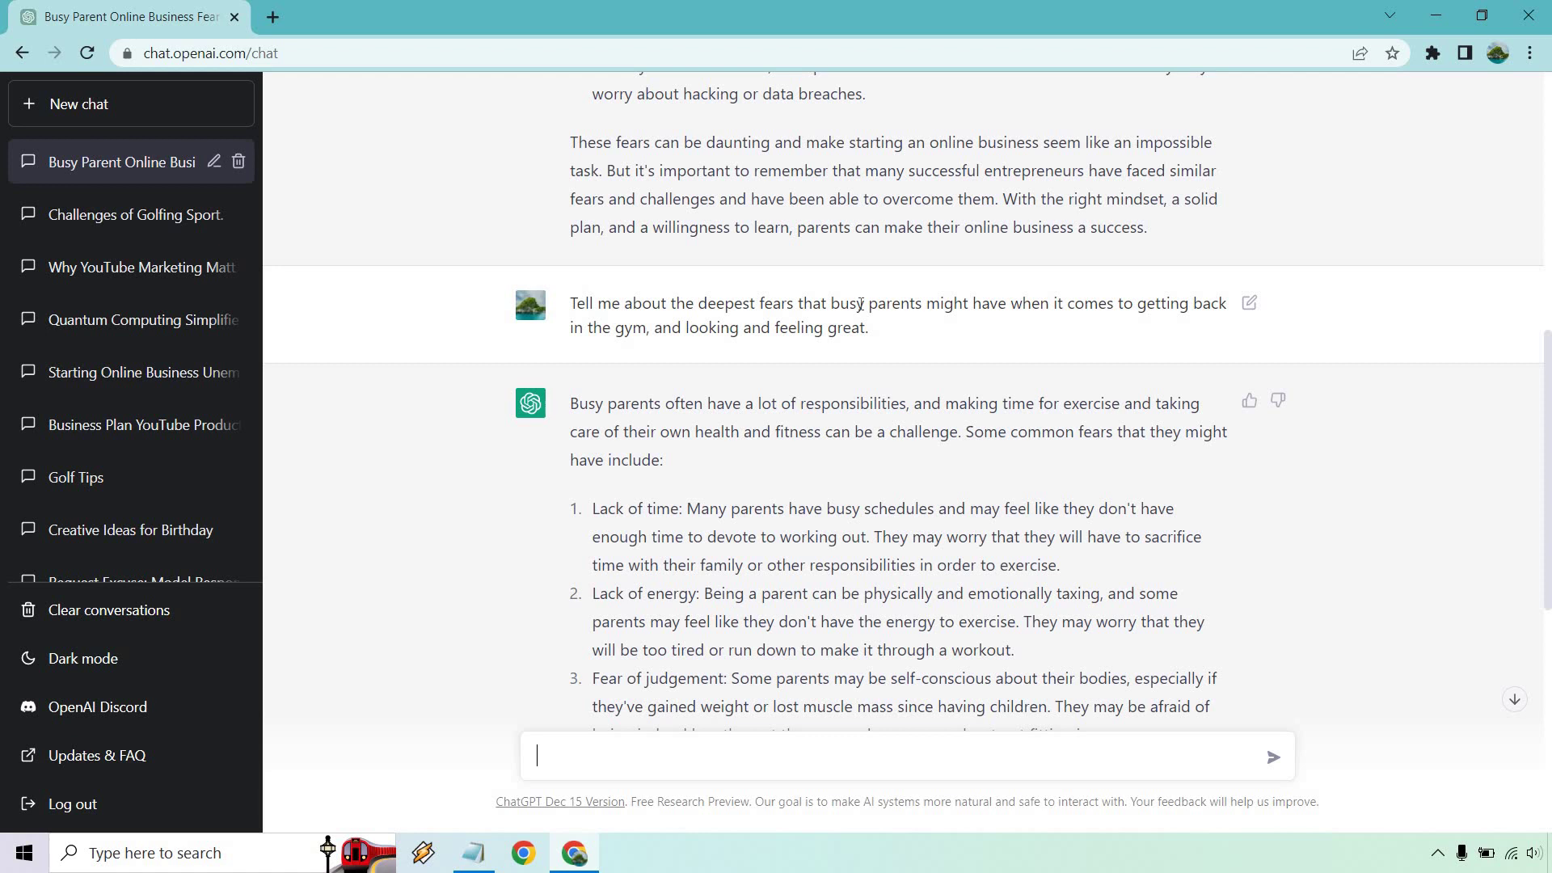
{"action": "scroll", "coordinate": [861, 304], "scroll_direction": "down", "scroll_amount": 8}
- Paste the course-benefits template and set X to dropshipping and building your online business from home
{"action": "left_click", "coordinate": [473, 853]}
{"action": "left_click_drag", "start_coordinate": [1253, 257], "coordinate": [794, 267]}
{"action": "key", "text": "ctrl+c"}
{"action": "left_click", "coordinate": [803, 243]}
{"action": "left_click", "coordinate": [668, 742]}
{"action": "key", "text": "ctrl+v"}
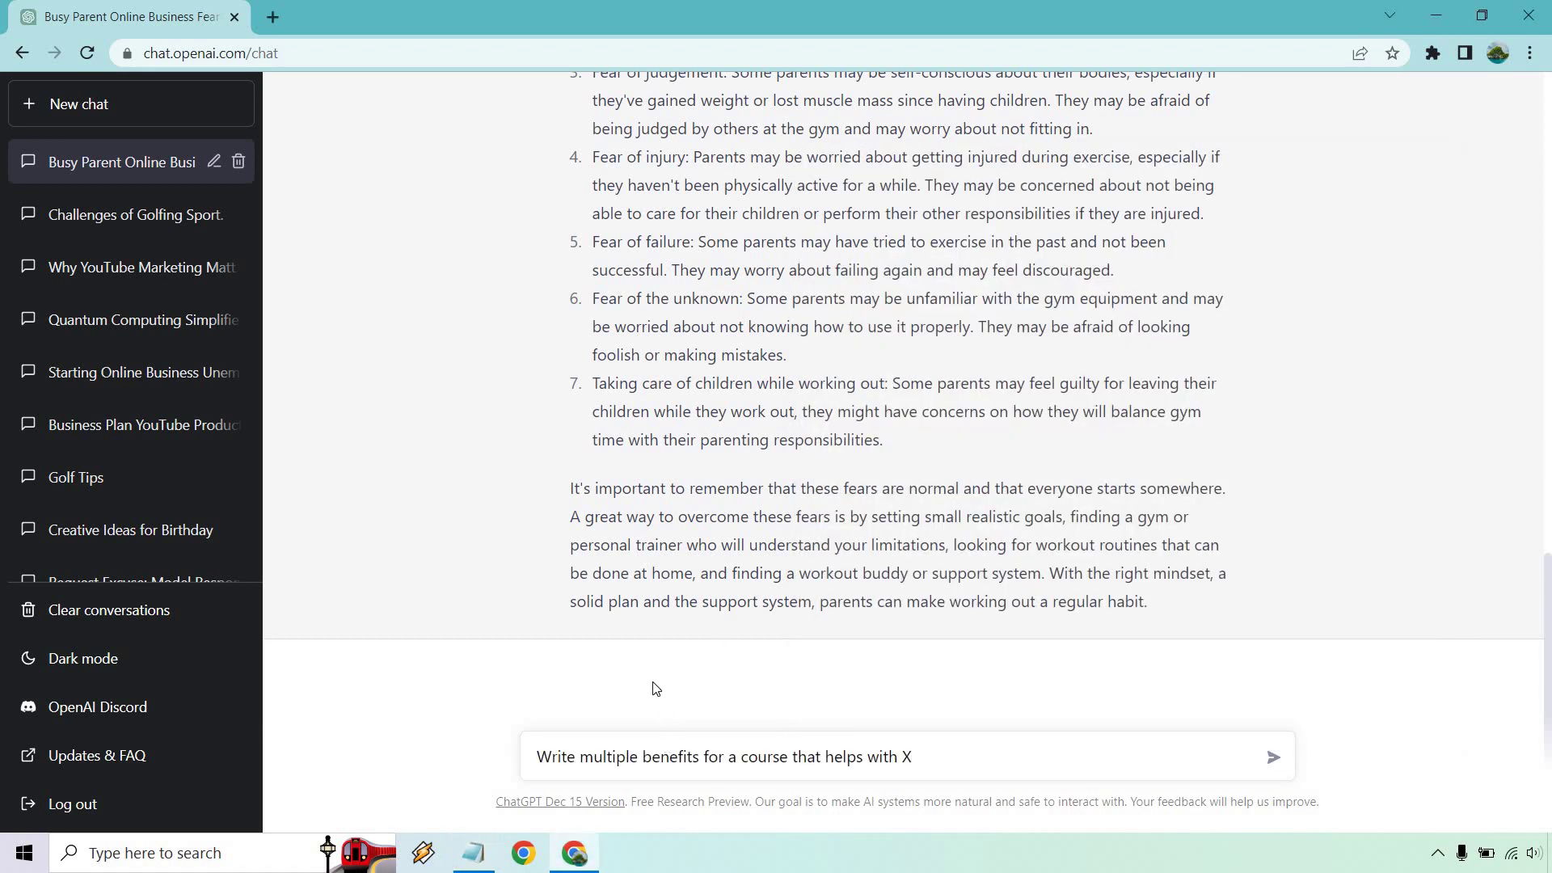
{"action": "key", "text": "BackSpace"}
{"action": "type", "text": "dropshipping and building your online business from home."}
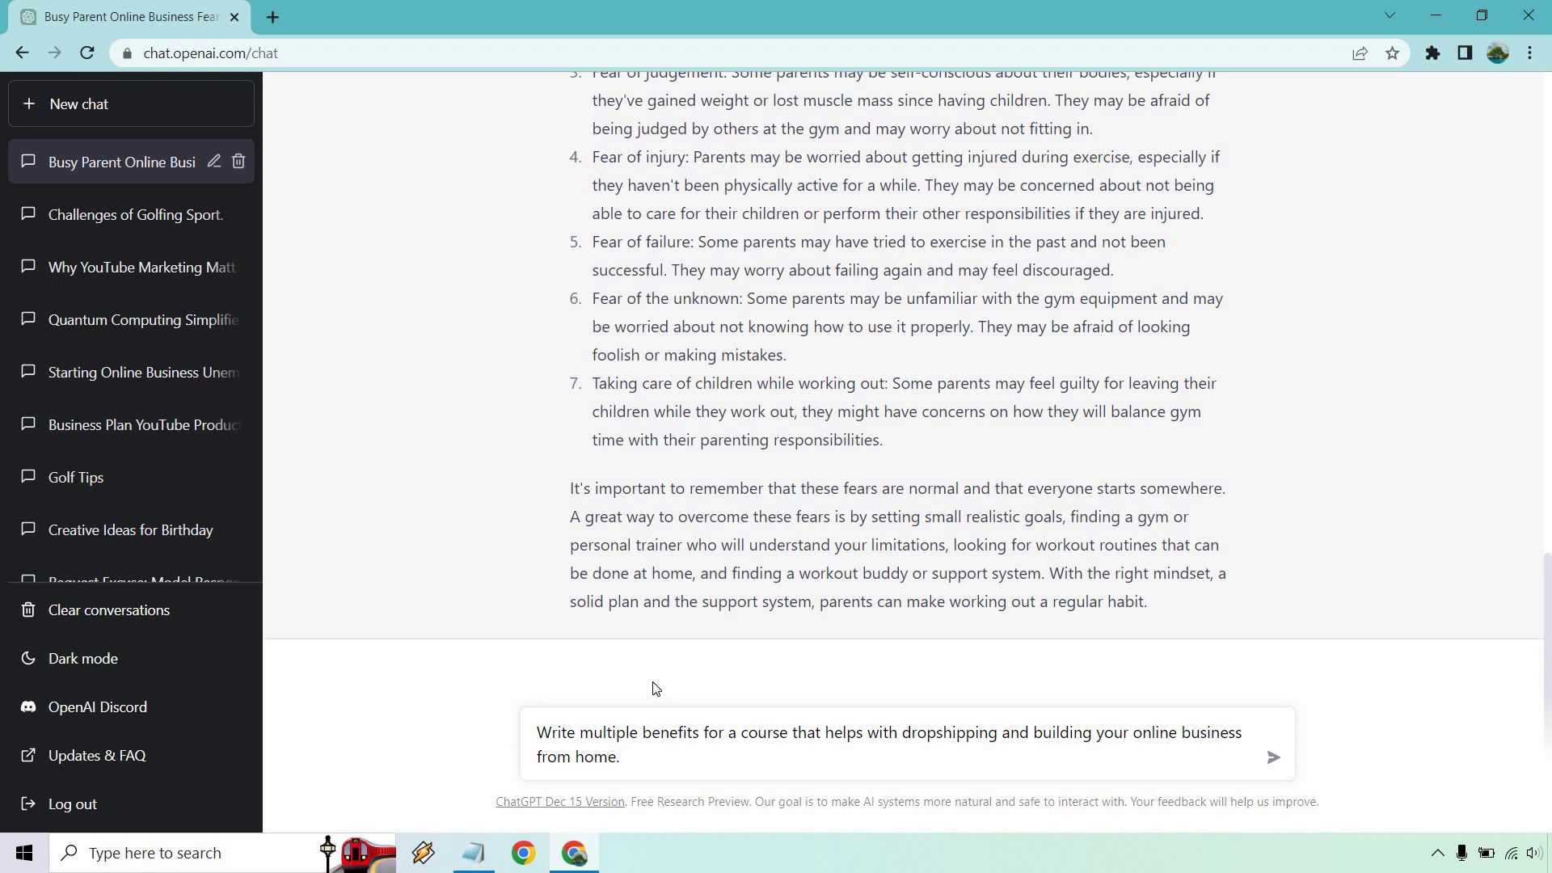
- Send the dropshipping course prompt and scroll through the ten benefits returned
{"action": "key", "text": "Return"}
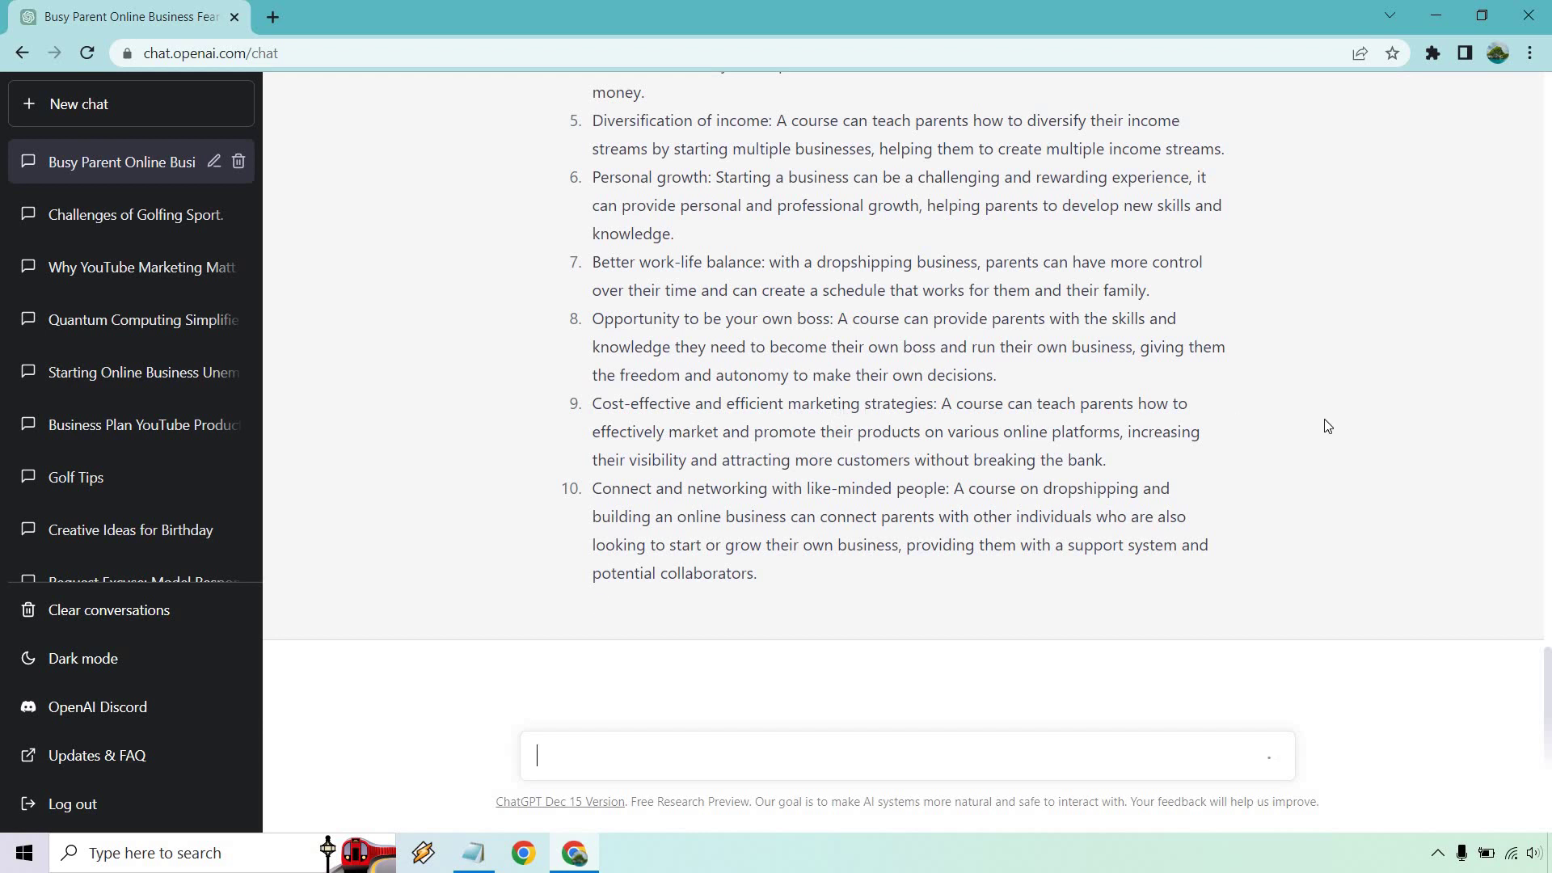
{"action": "scroll", "coordinate": [1328, 426], "scroll_direction": "up", "scroll_amount": 8}
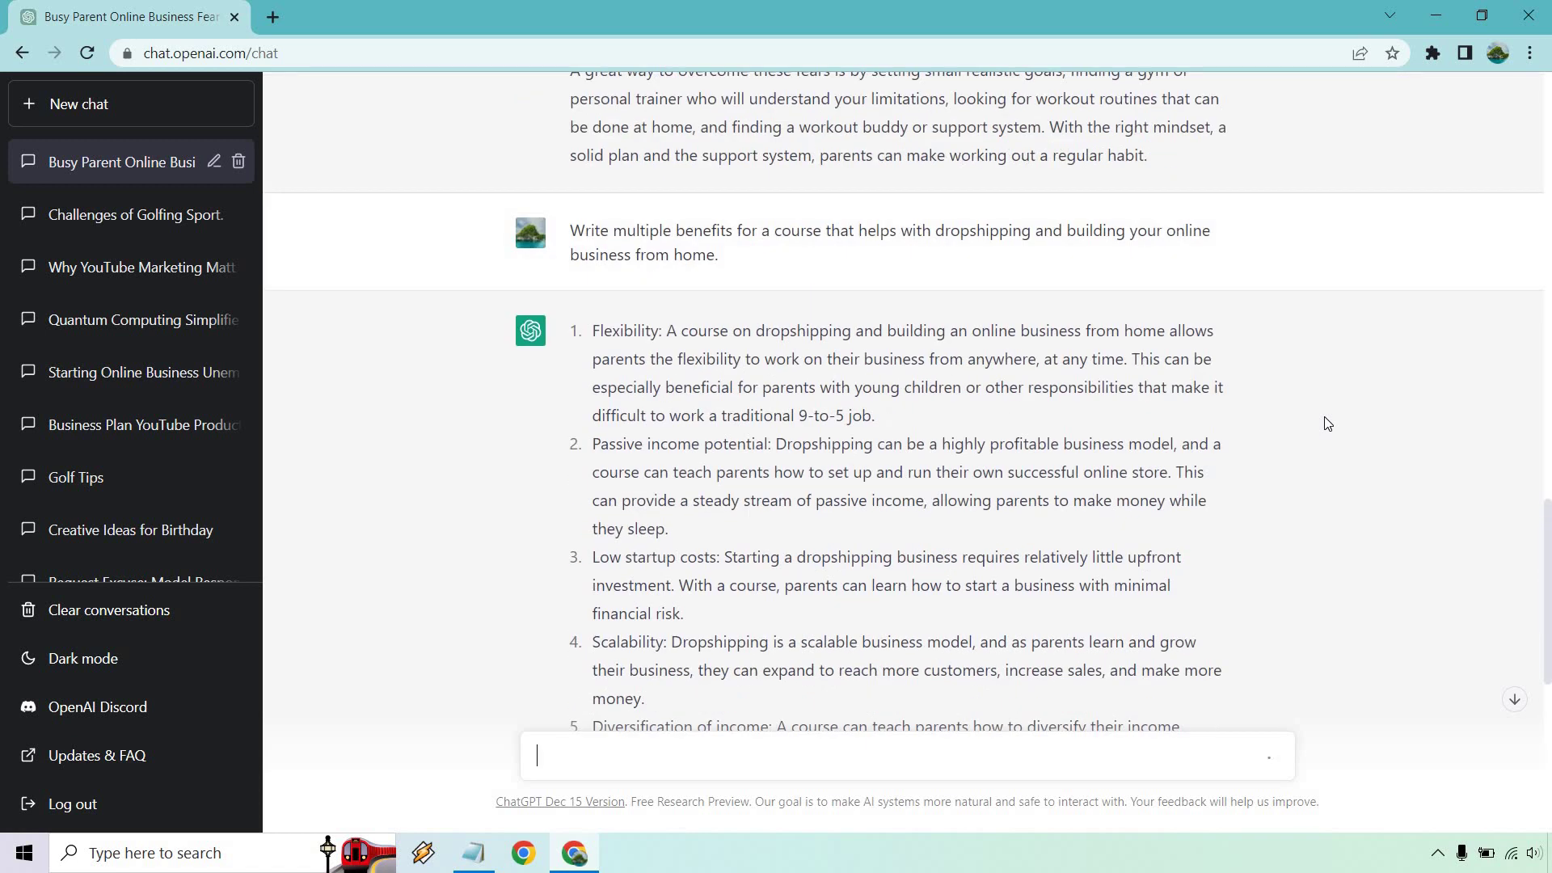
{"action": "scroll", "coordinate": [1328, 424], "scroll_direction": "down", "scroll_amount": 8}
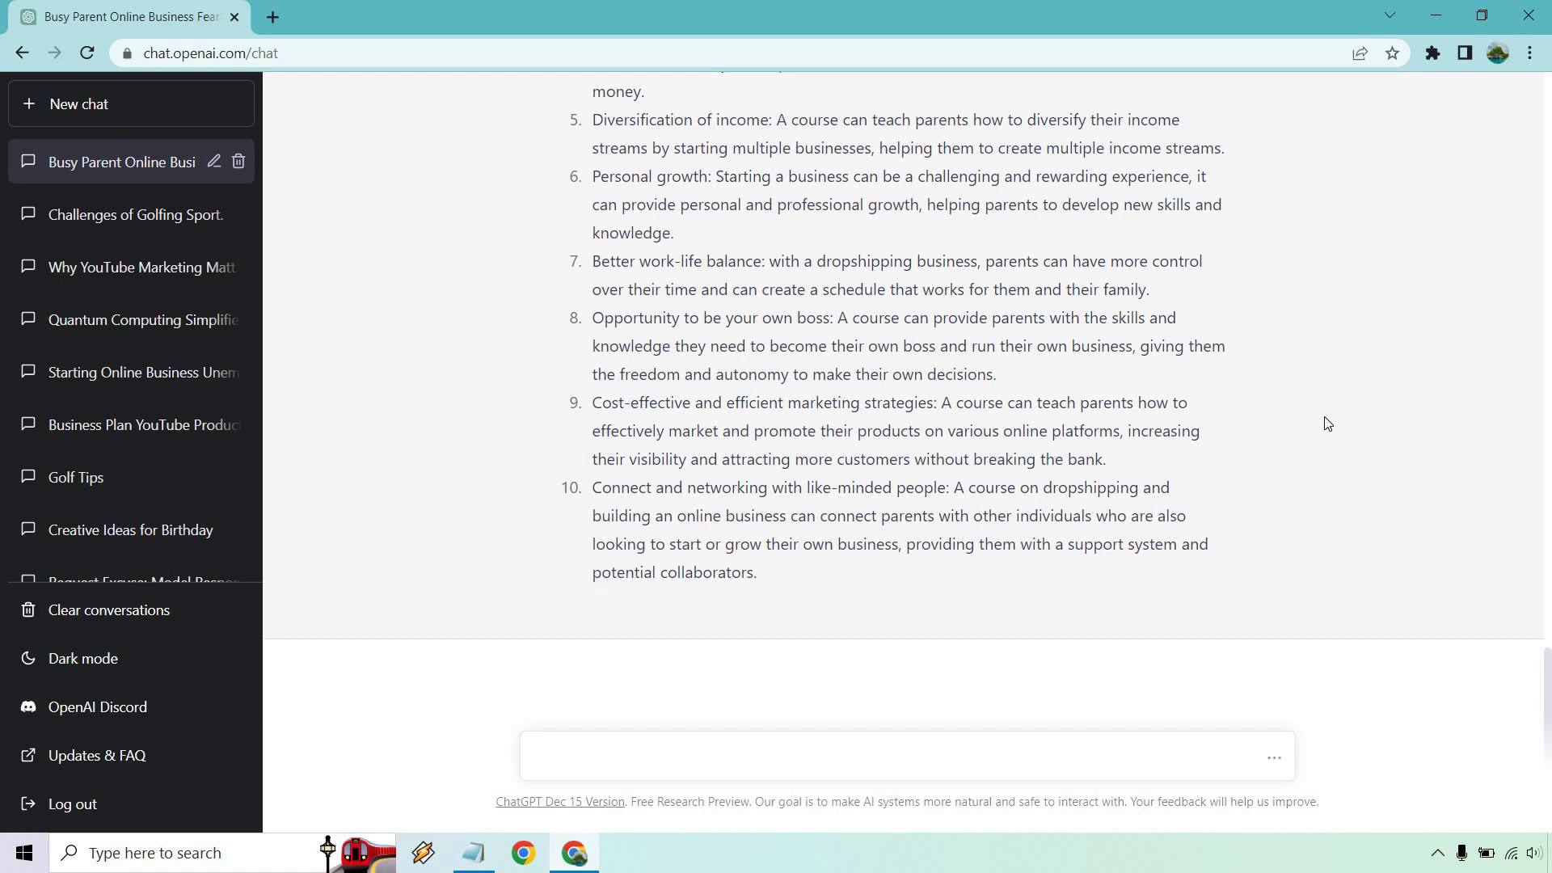
- Paste the 'Write the perfect headline about X' template into the message box
{"action": "type", "text": "Write the perfect headline about X"}
{"action": "scroll", "coordinate": [1023, 443], "scroll_direction": "up", "scroll_amount": 6}
{"action": "scroll", "coordinate": [1089, 420], "scroll_direction": "down", "scroll_amount": 5}
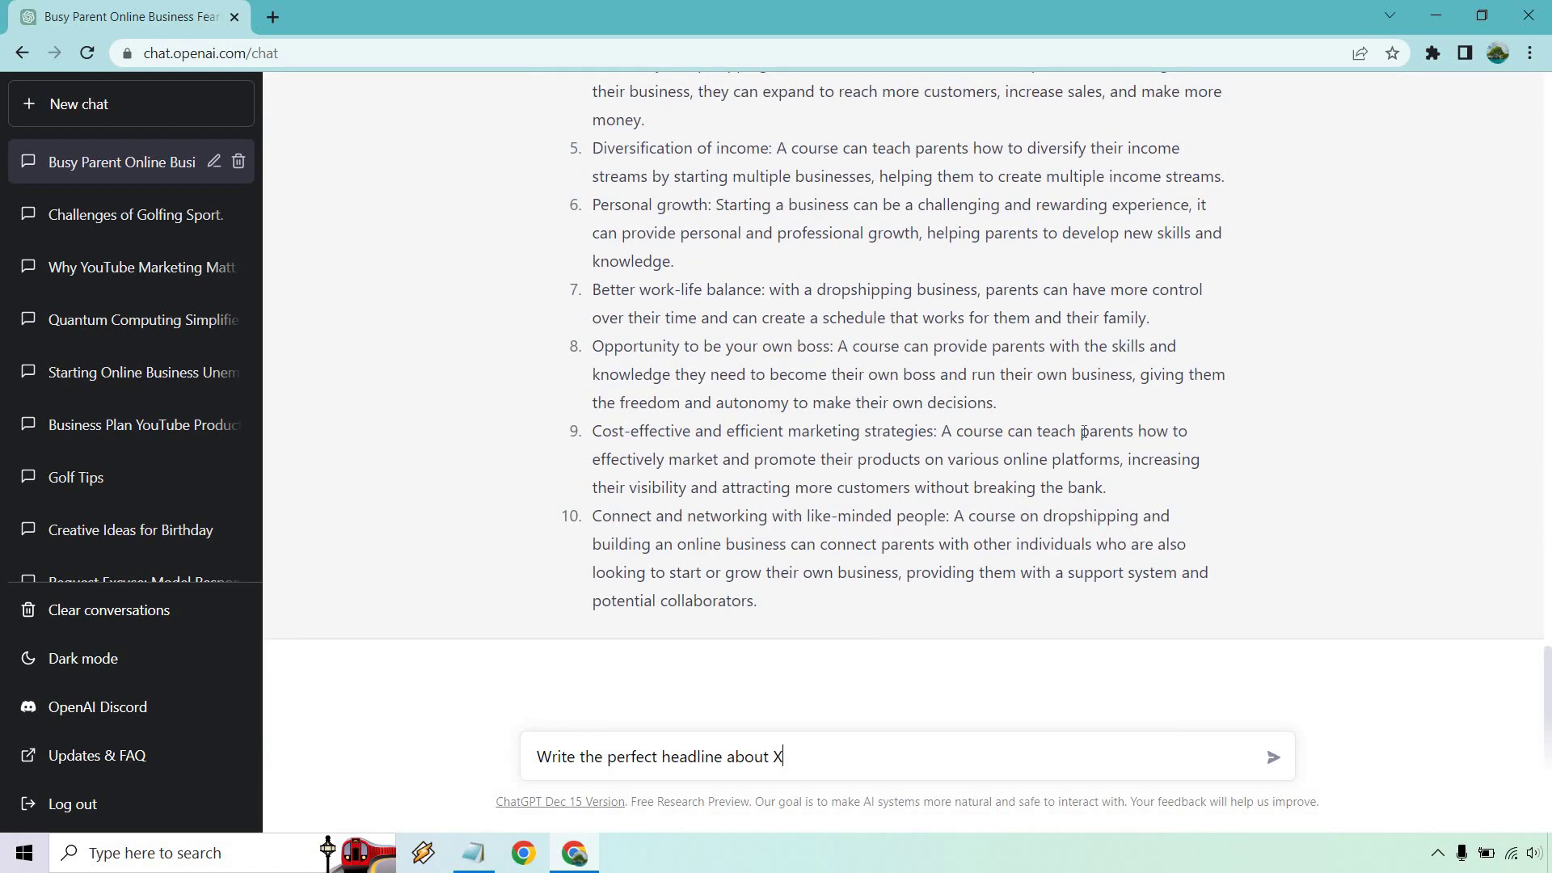
- Request a headline on building your online business and becoming your own boss, then 'write another headline'
{"action": "key", "text": "BackSpace"}
{"action": "type", "text": "building your online business and becoming your own boss."}
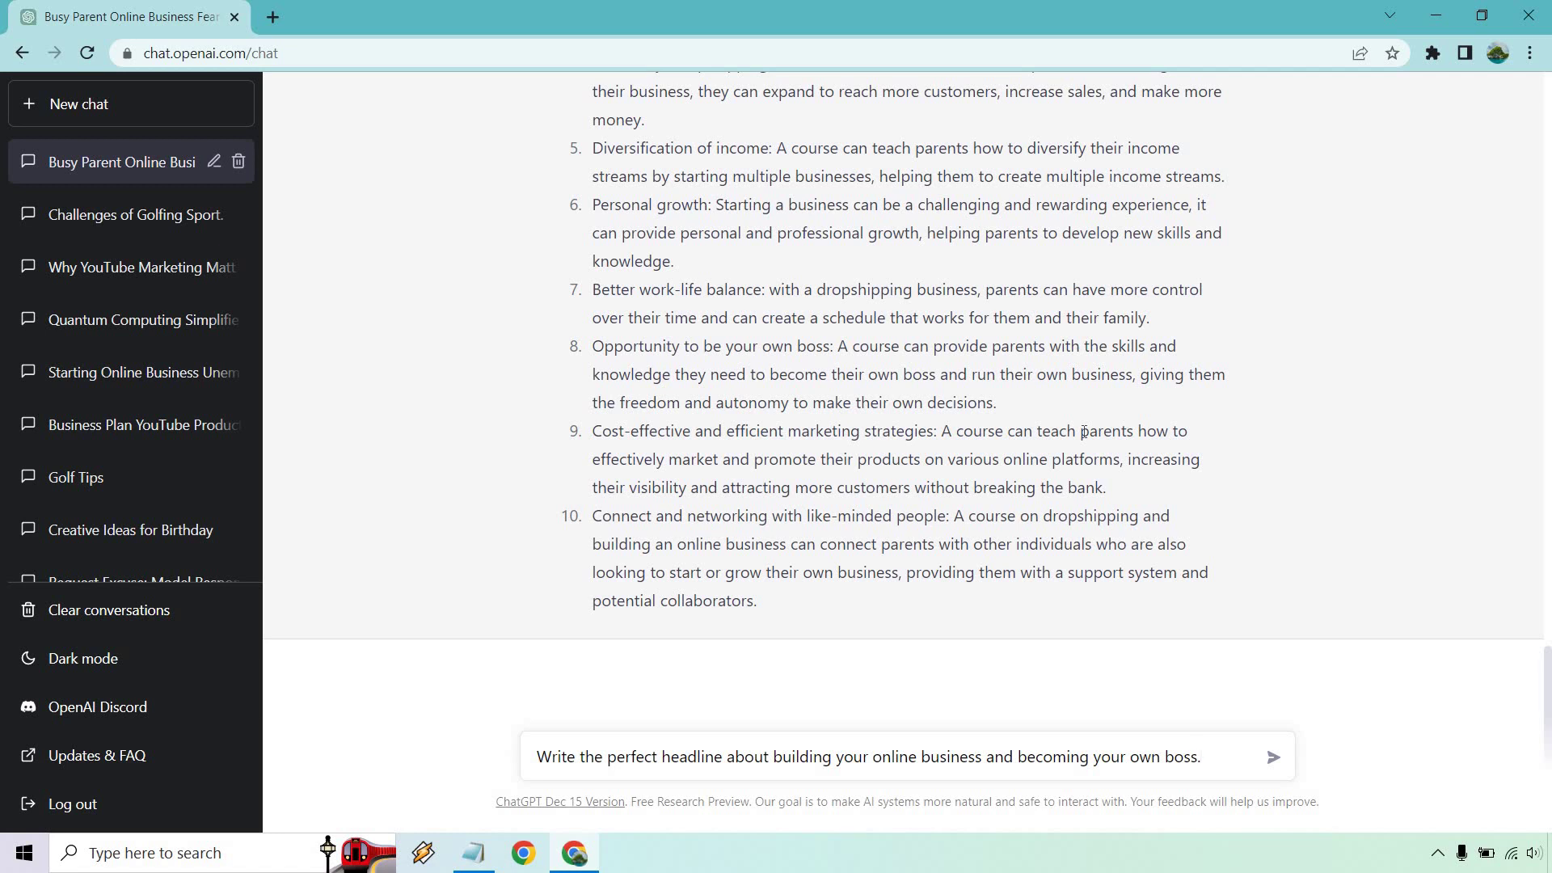
{"action": "key", "text": "Return"}
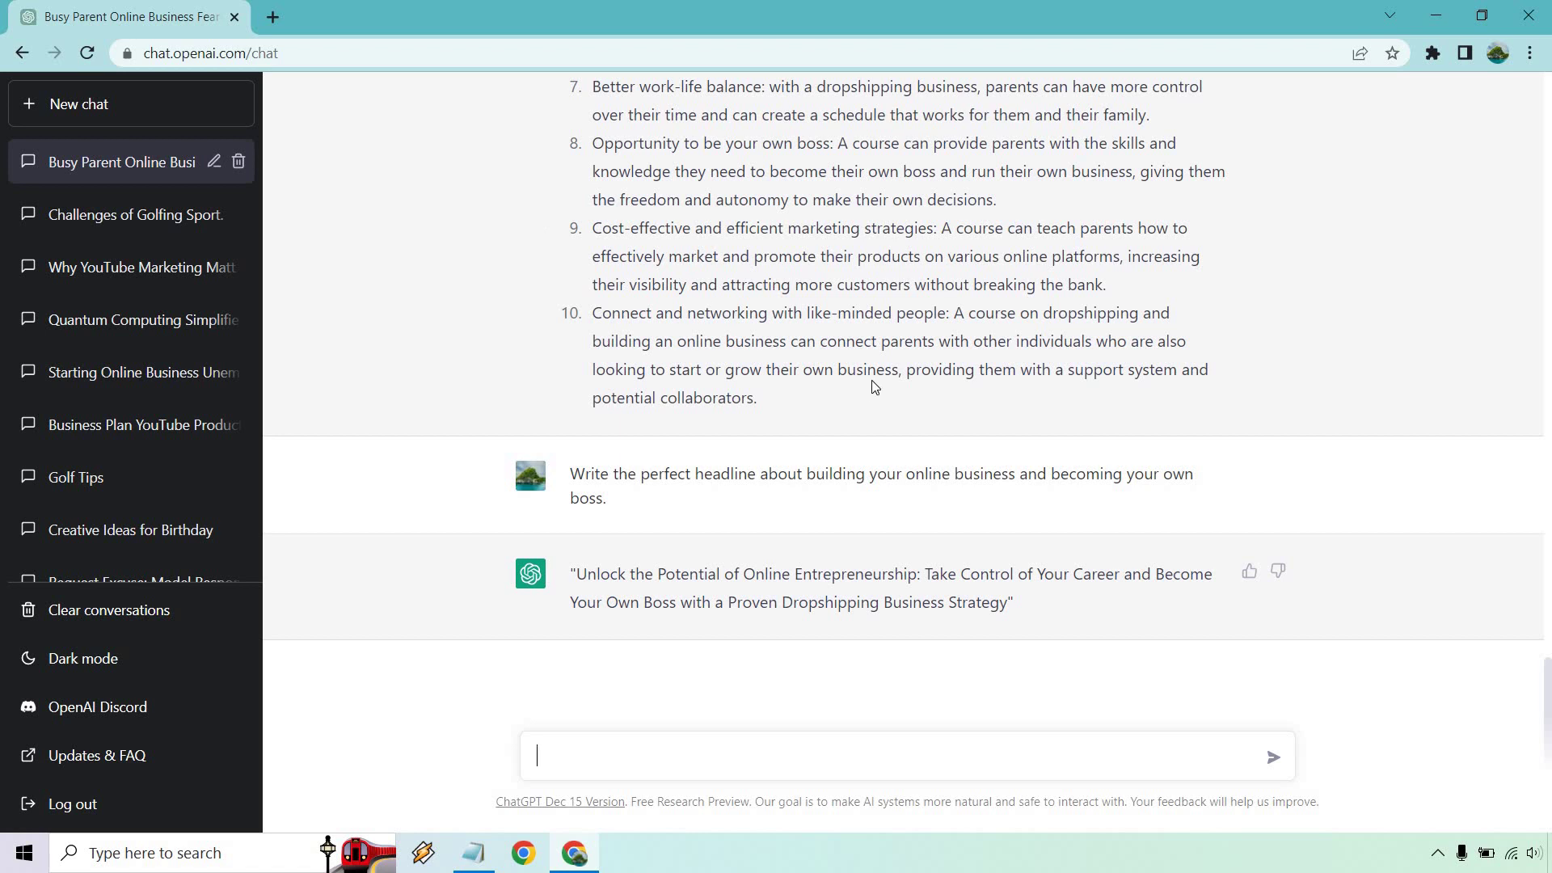
{"action": "type", "text": "write another headline"}
{"action": "key", "text": "Return"}
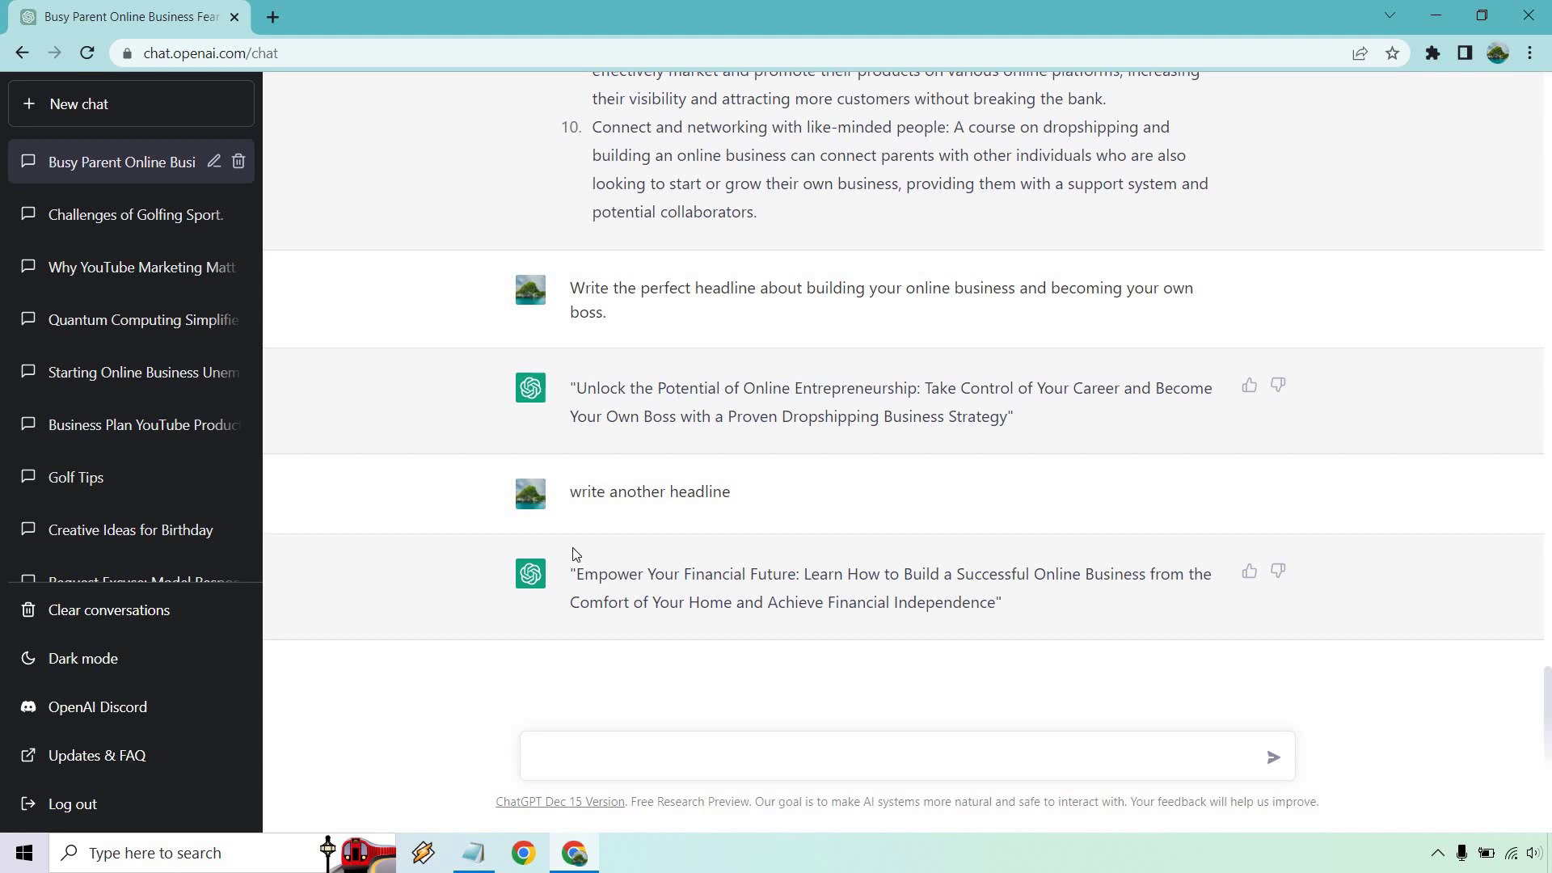
- Bring the ChatGPT Copywriting notes forward over the chat and clear the headline line's highlight
{"action": "left_click", "coordinate": [474, 853]}
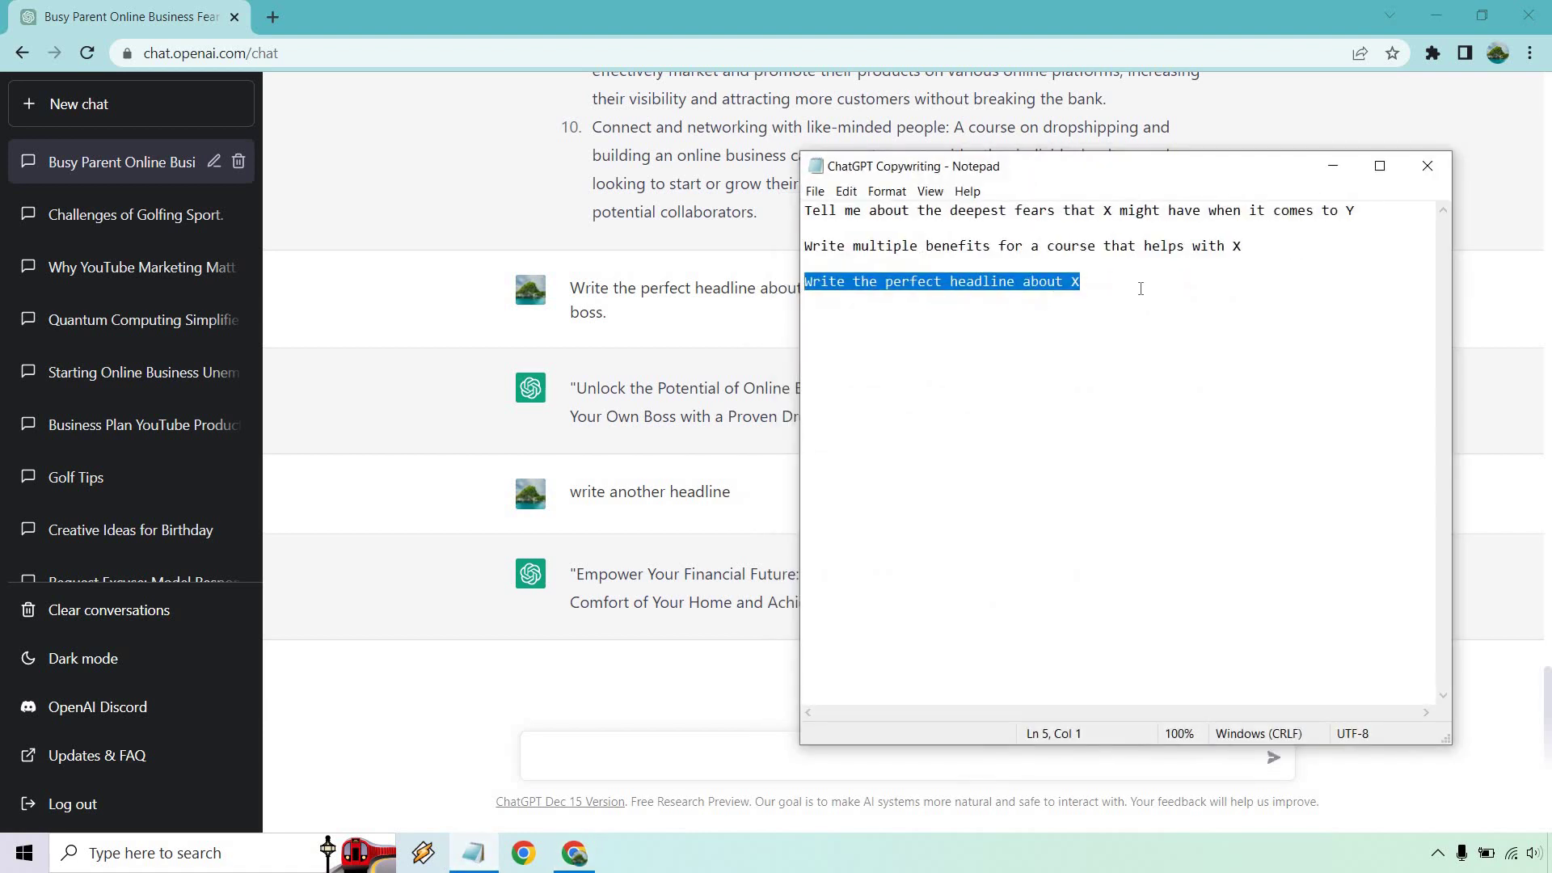
{"action": "left_click", "coordinate": [1138, 283]}
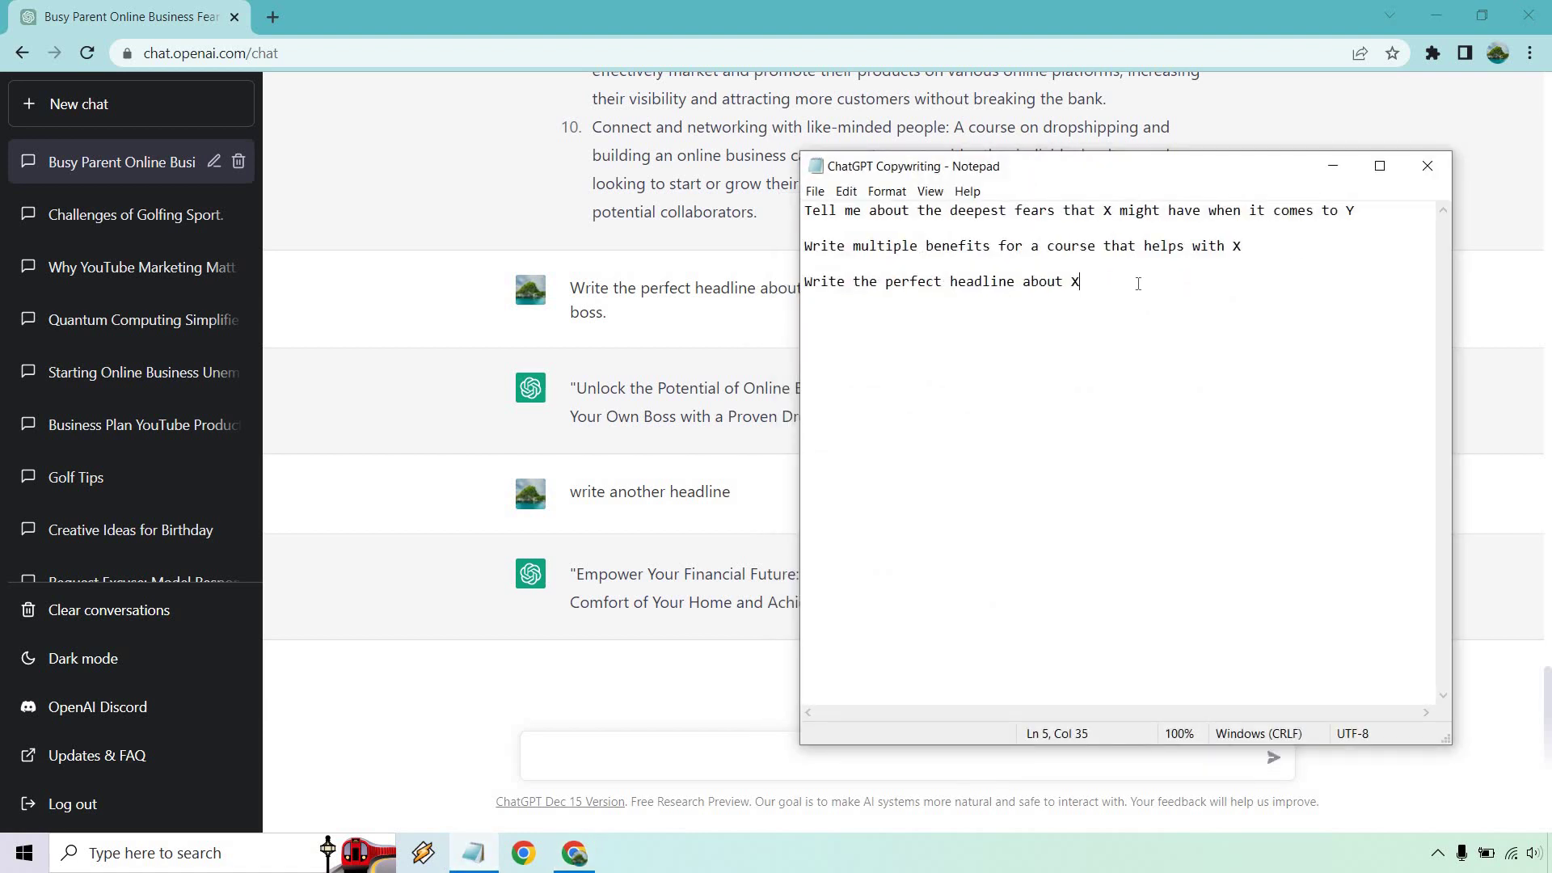